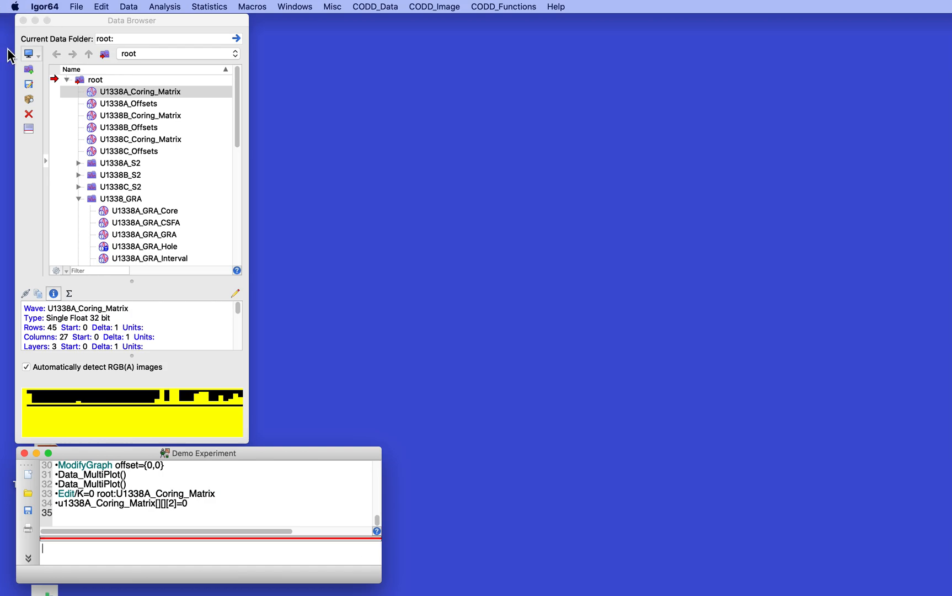
# - Open the U1338A_Coring_Matrix wave in a table and step through its layers to layer 2
pyautogui.doubleClick(91, 91)
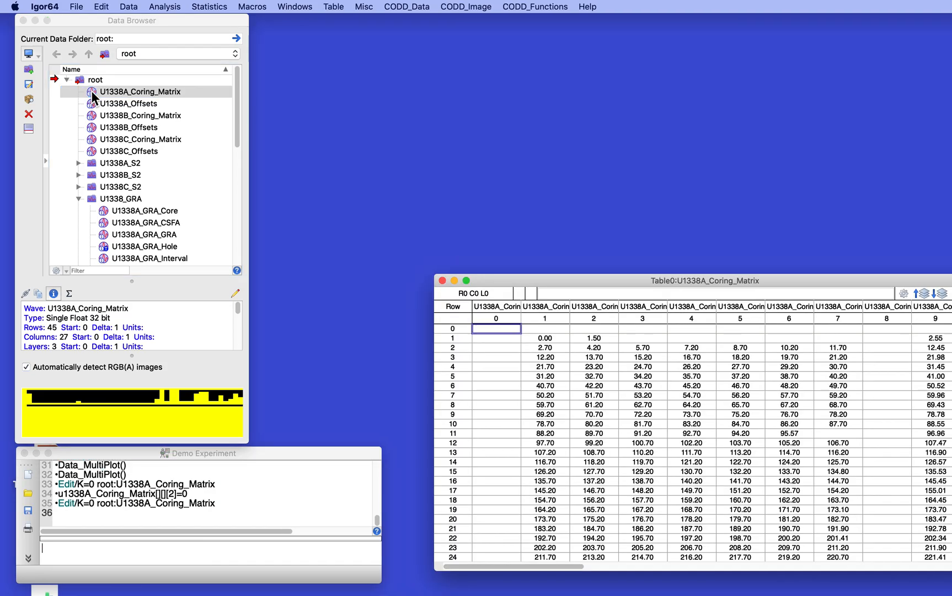
pyautogui.moveTo(616, 278); pyautogui.dragTo(499, 103)
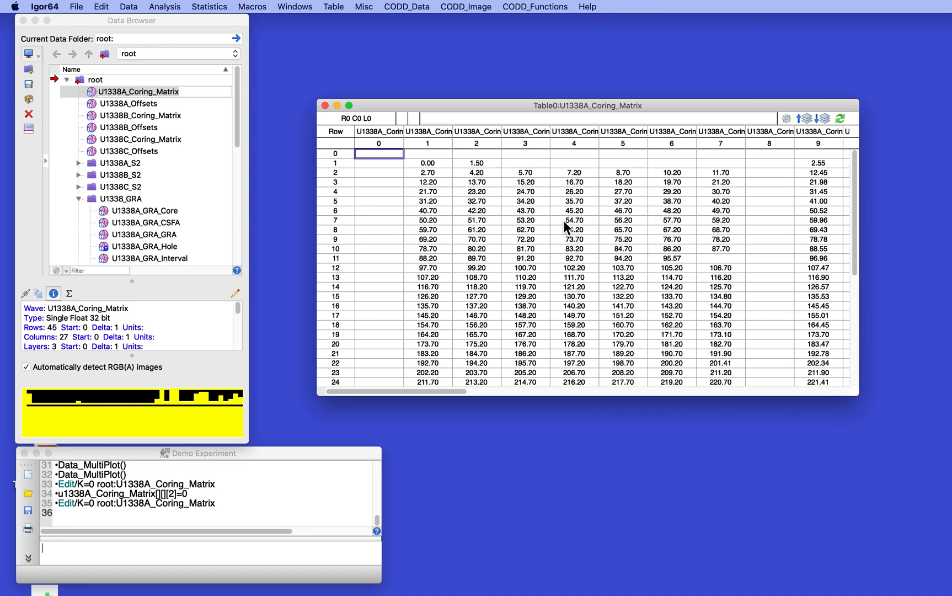
pyautogui.click(825, 119)
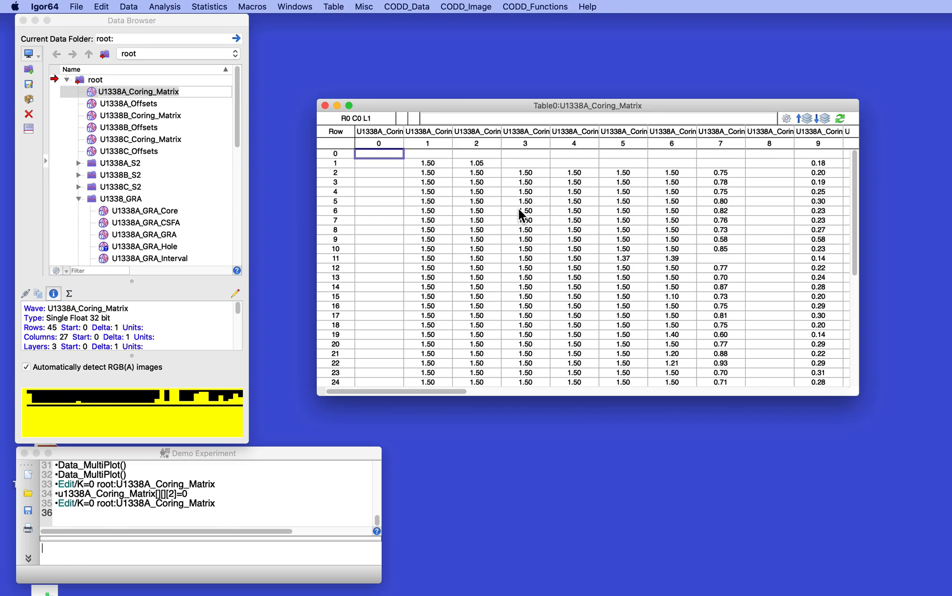
pyautogui.click(826, 119)
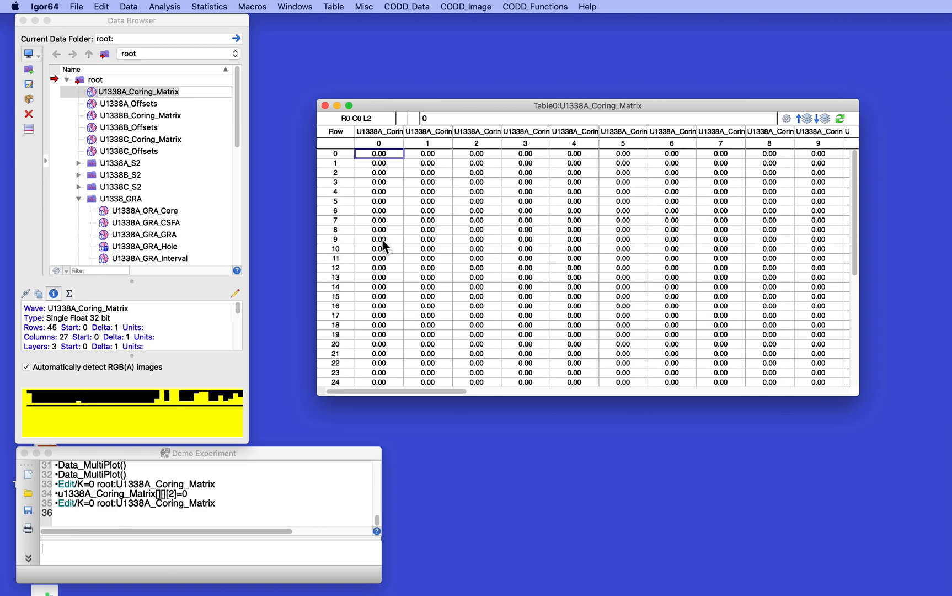
pyautogui.moveTo(430, 105); pyautogui.dragTo(378, 34)
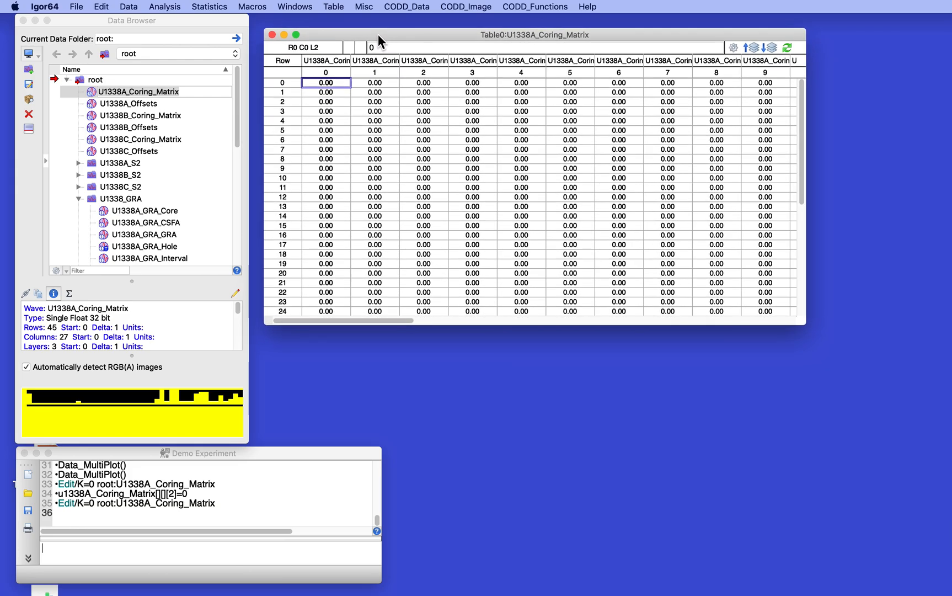
# - Open the U1338A_Offsets wave in its own table, narrowed and placed so the coring matrix stays readable
pyautogui.click(92, 105)
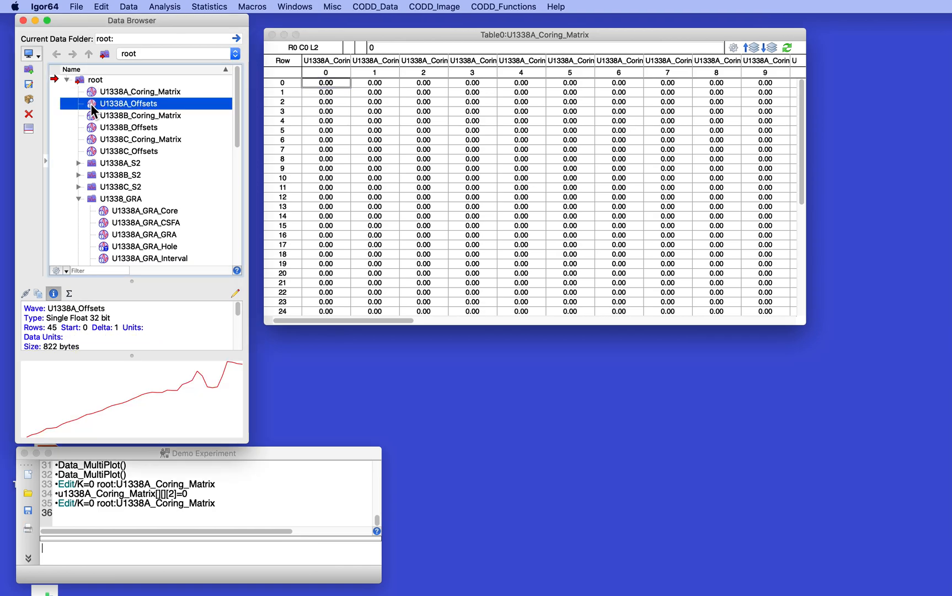
pyautogui.rightClick(91, 103)
pyautogui.click(94, 124)
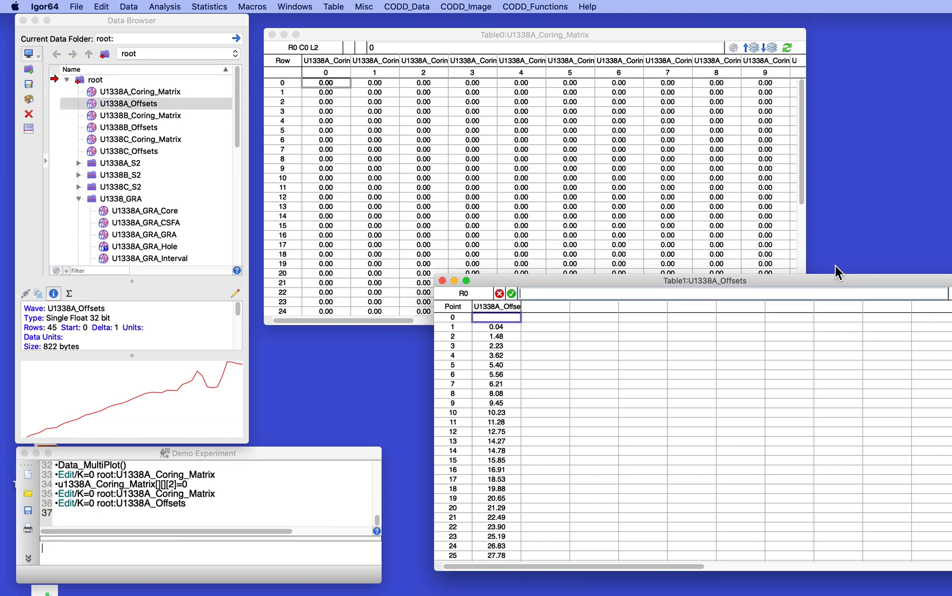
pyautogui.moveTo(839, 279); pyautogui.dragTo(779, 224)
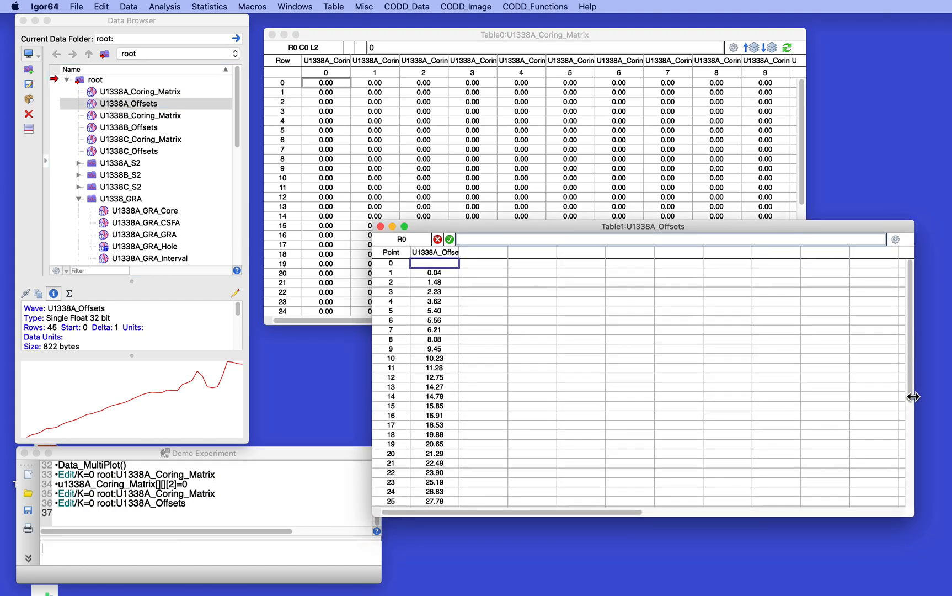
pyautogui.moveTo(914, 400); pyautogui.dragTo(541, 400)
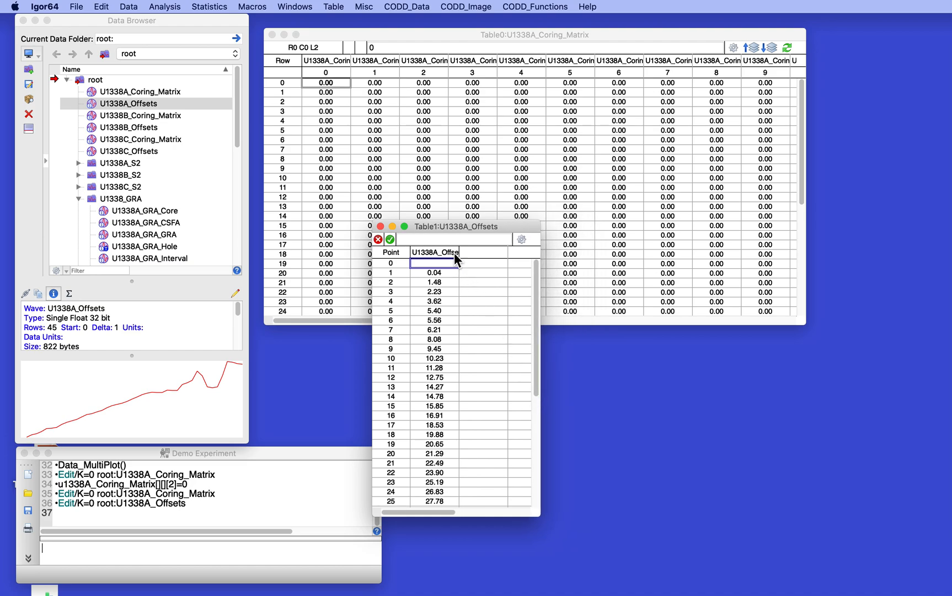
pyautogui.moveTo(449, 225); pyautogui.dragTo(734, 261)
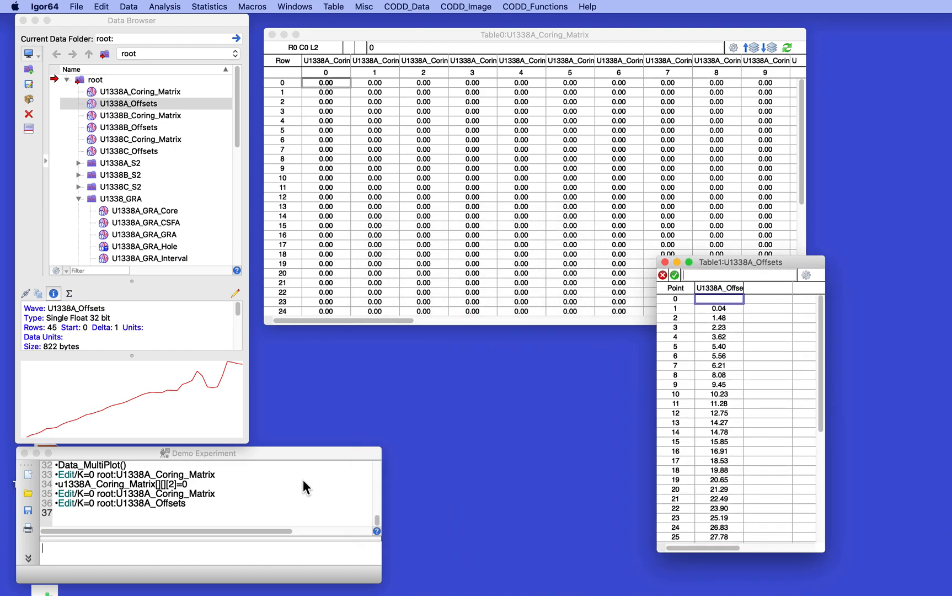
# - Run Add_Offsets_2_Matrix for hole U1338A
pyautogui.click(195, 559)
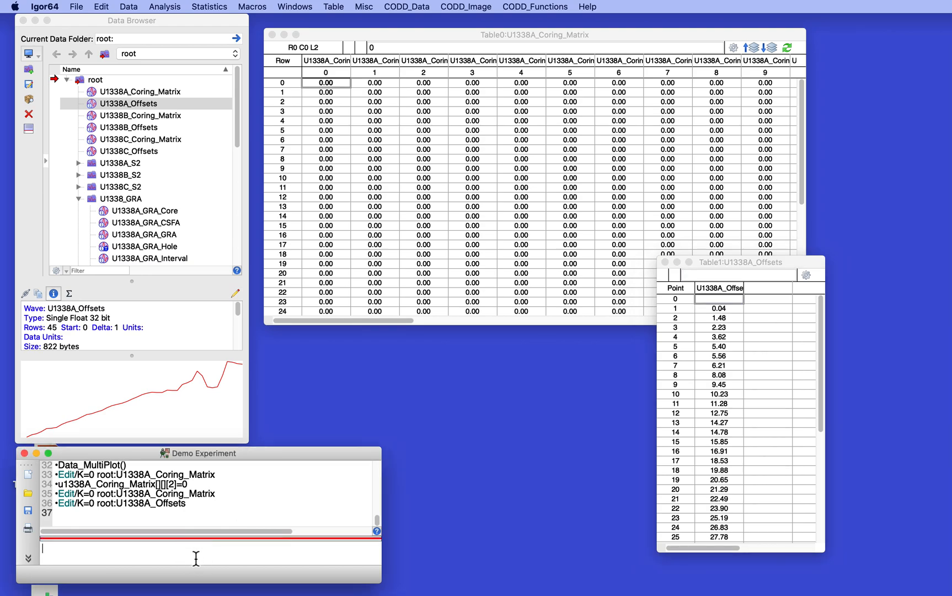
pyautogui.click(411, 7)
pyautogui.moveTo(408, 25)
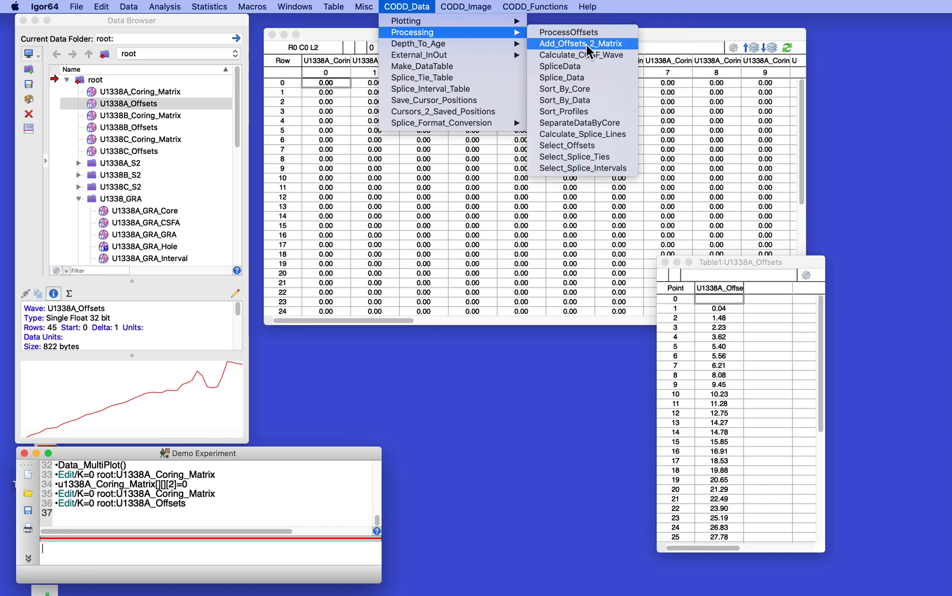
pyautogui.click(588, 44)
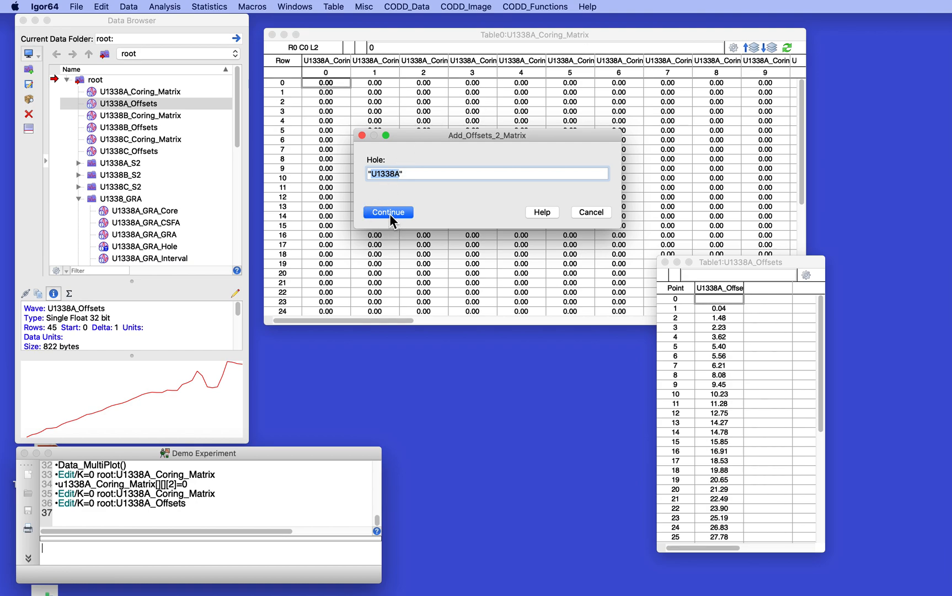
pyautogui.click(389, 213)
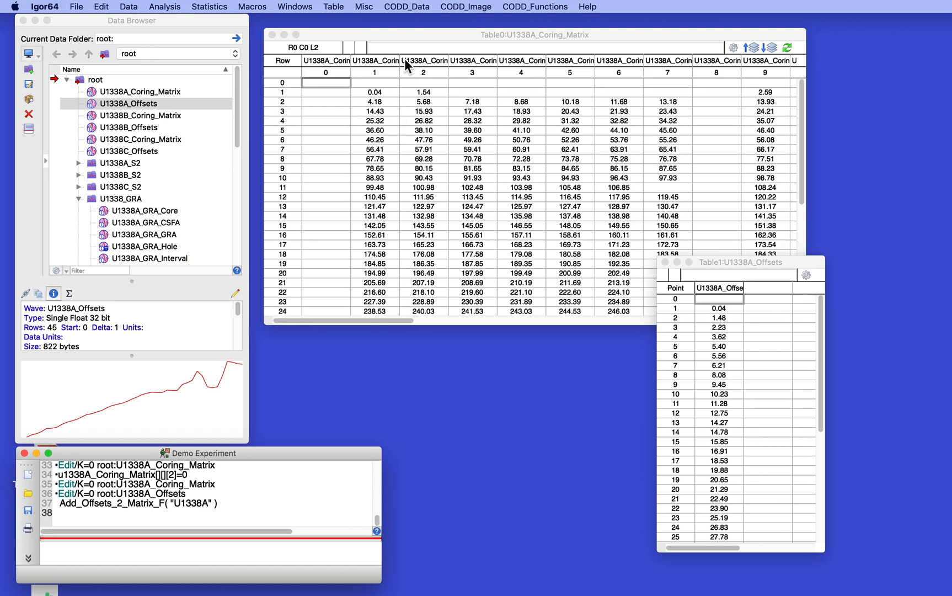
# - Compare the U1338A coring matrix's original depths in layer 0 and offset depths in layer 2 with the offsets table for cores 1 and 2
pyautogui.click(387, 92)
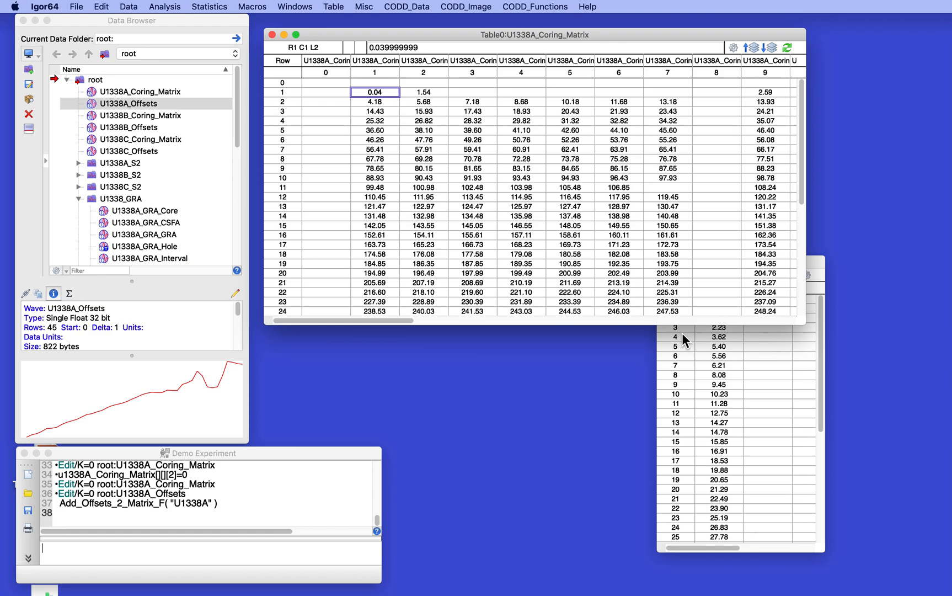
pyautogui.click(736, 356)
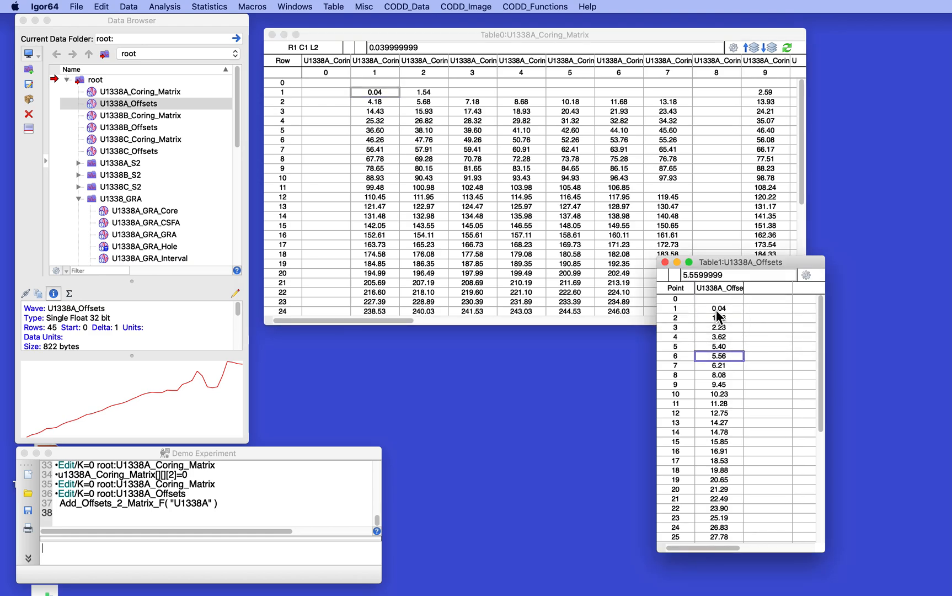
pyautogui.click(746, 44)
pyautogui.click(746, 45)
pyautogui.hscroll(1, 374, 85)
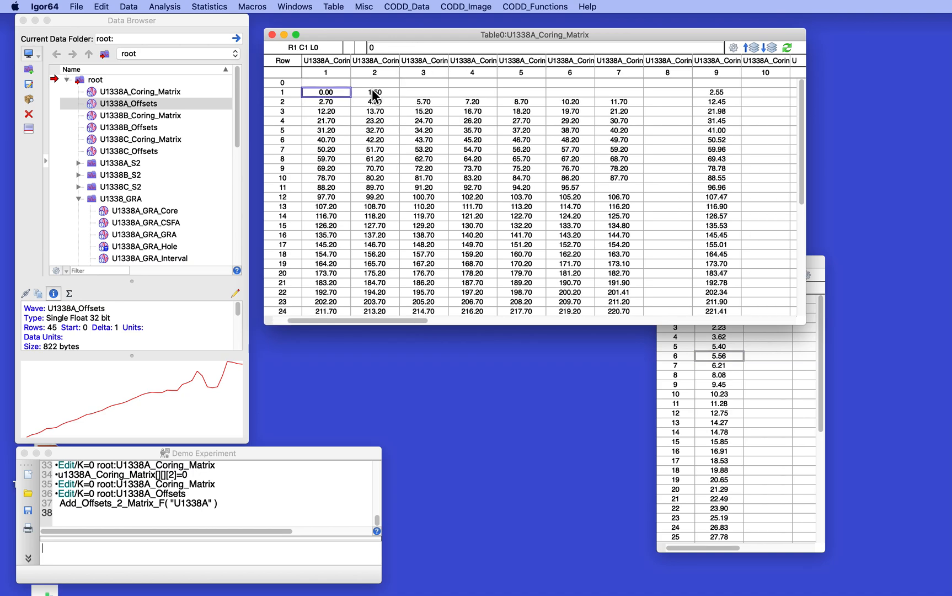
pyautogui.click(326, 103)
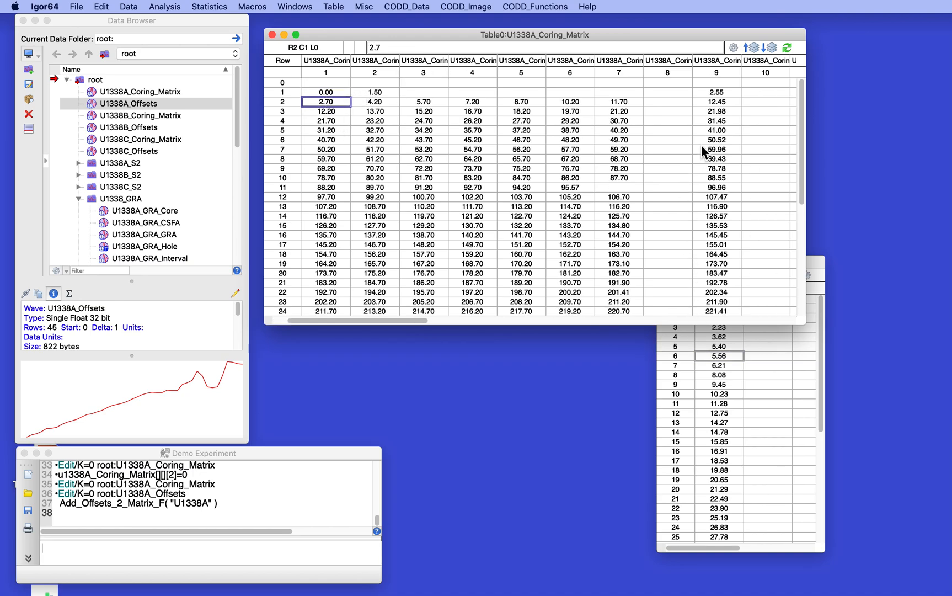
pyautogui.click(756, 415)
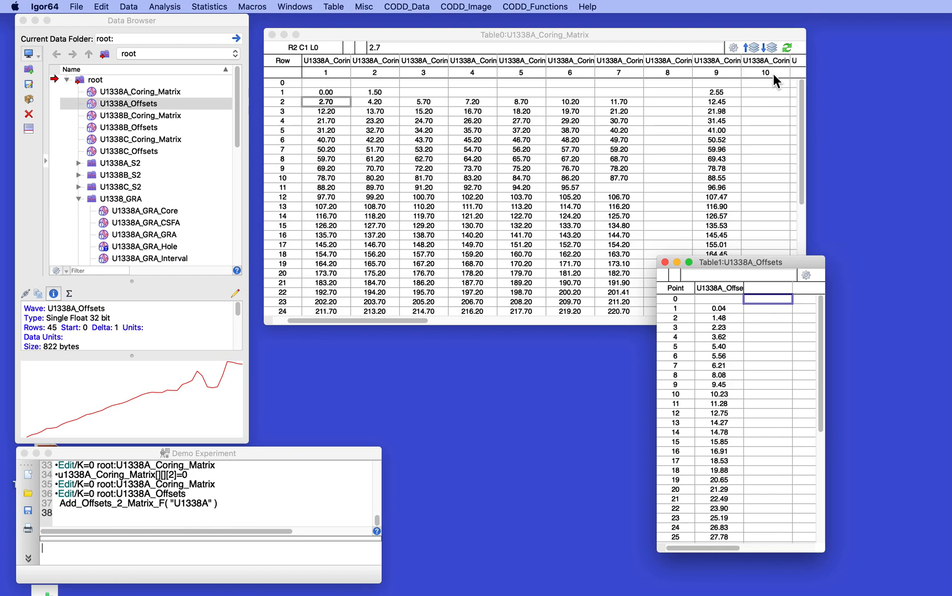
pyautogui.click(768, 47)
pyautogui.click(768, 47)
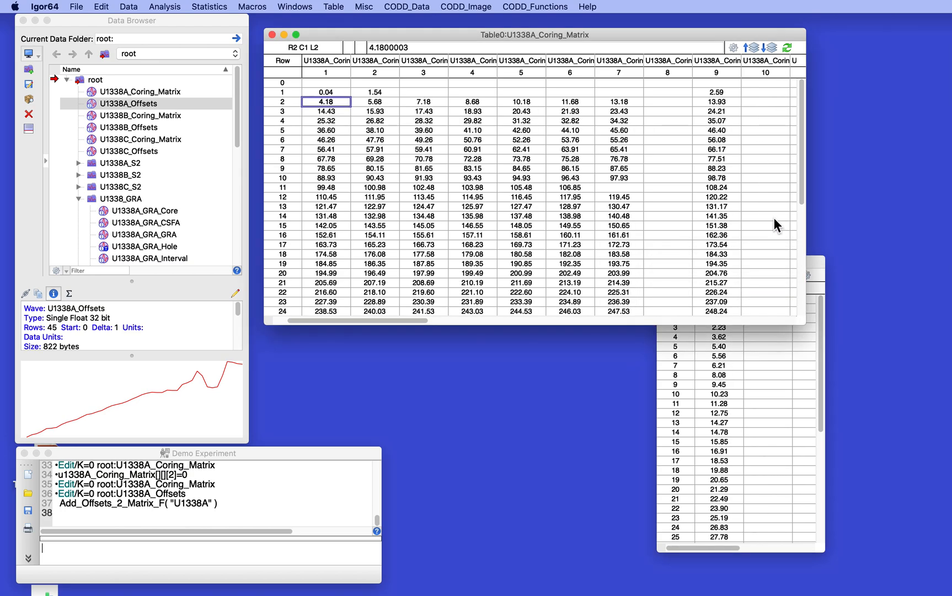
# - Close the U1338A coring matrix and offsets tables without saving their recreation macros
pyautogui.click(270, 32)
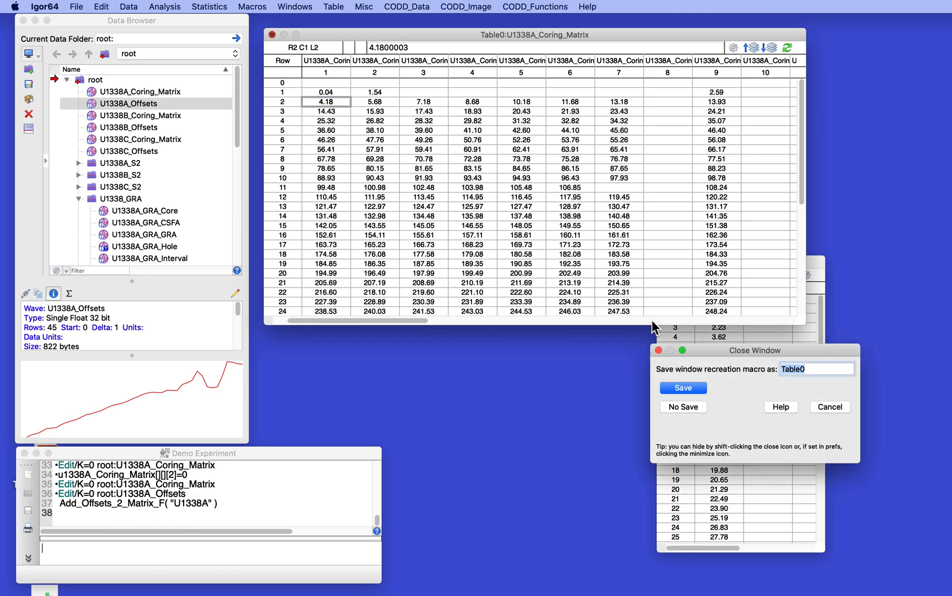
pyautogui.click(684, 406)
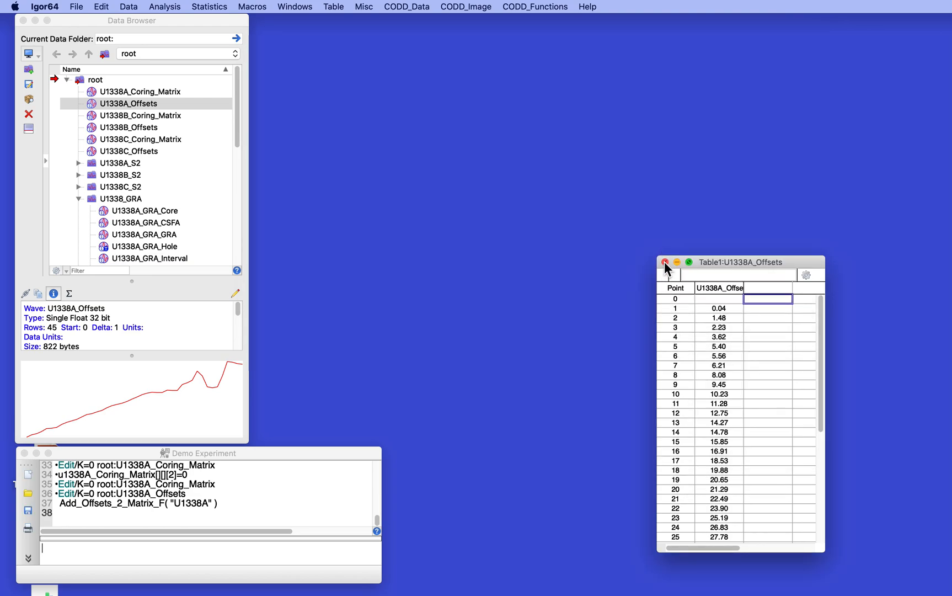
pyautogui.click(664, 262)
pyautogui.click(690, 405)
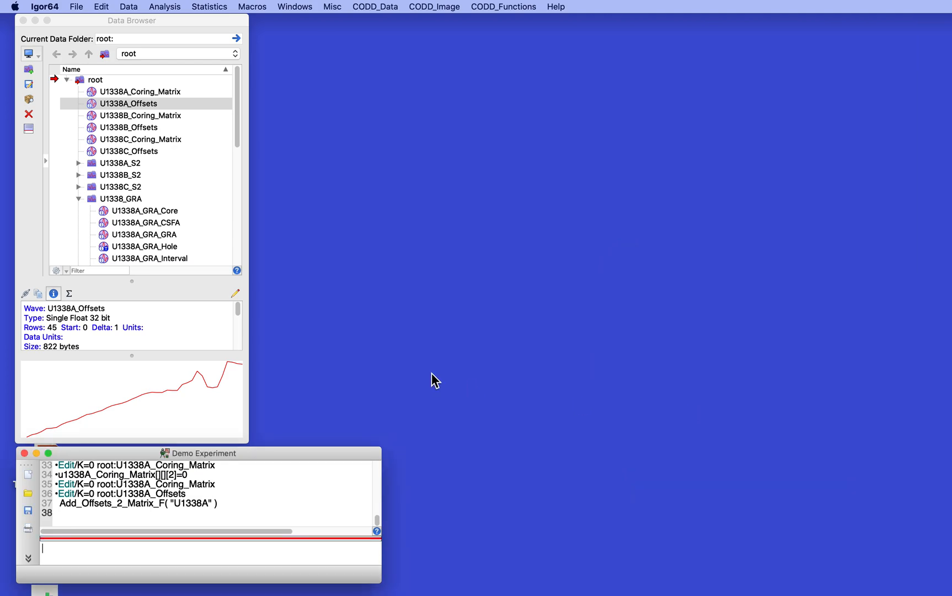
# - Check layer 2 of the U1338B_Coring_Matrix wave in a table, then close it without saving a recreation macro
pyautogui.doubleClick(95, 115)
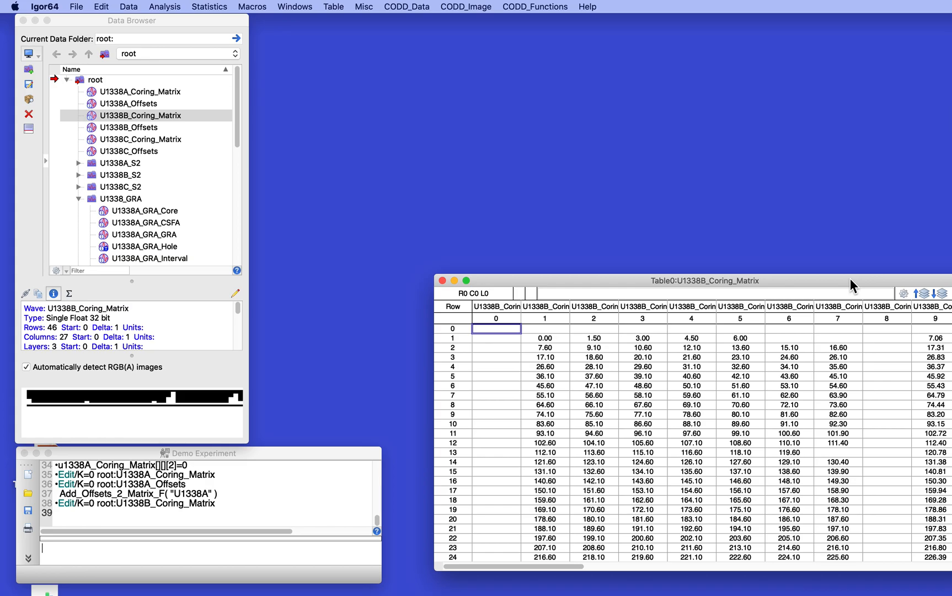
pyautogui.moveTo(850, 284); pyautogui.dragTo(779, 186)
pyautogui.click(867, 196)
pyautogui.click(867, 195)
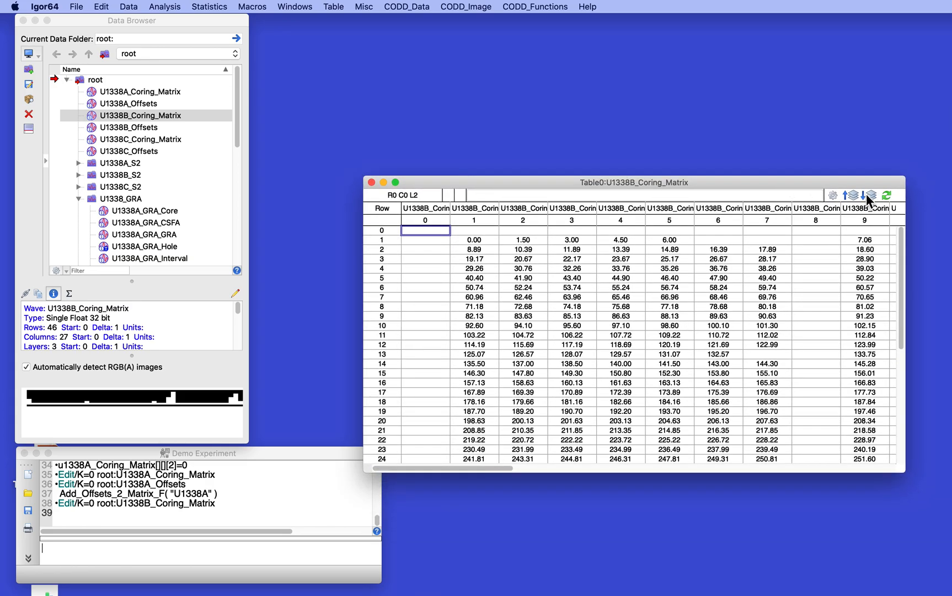
pyautogui.click(371, 182)
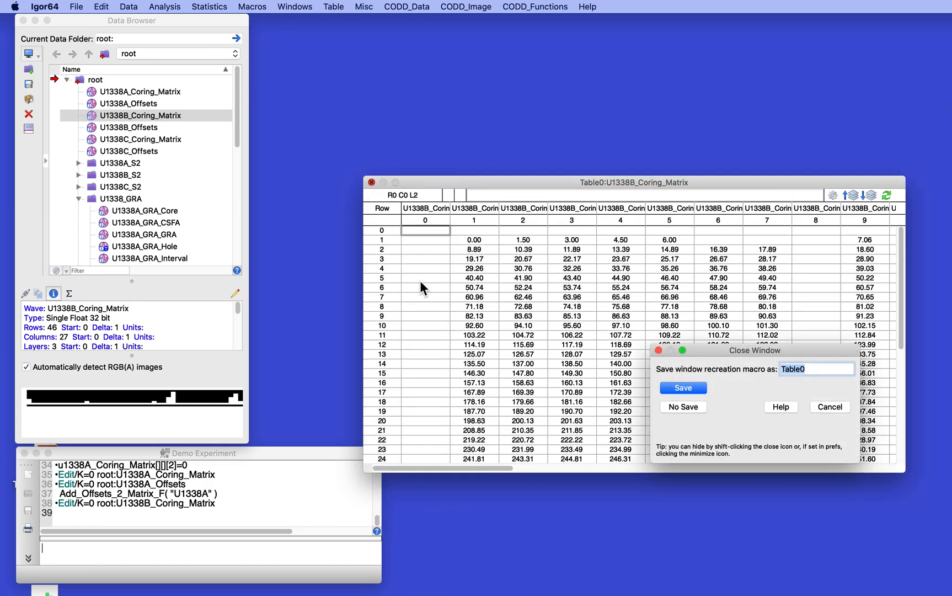
pyautogui.click(683, 407)
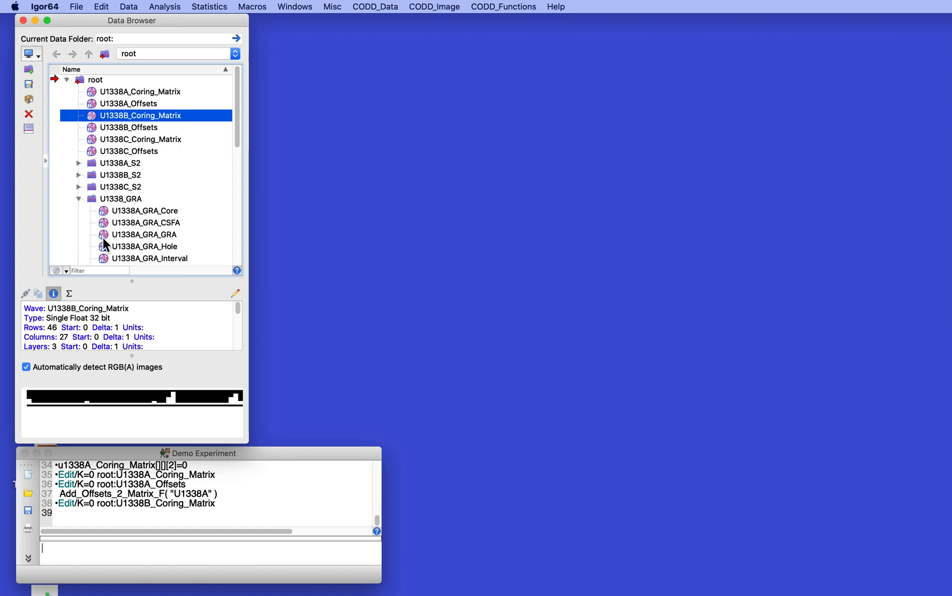
# - Run Calculate_CCSF_Wave for hole U1338A with technique GRA, input depth type CSFA and output depth type CCSF
pyautogui.click(171, 223)
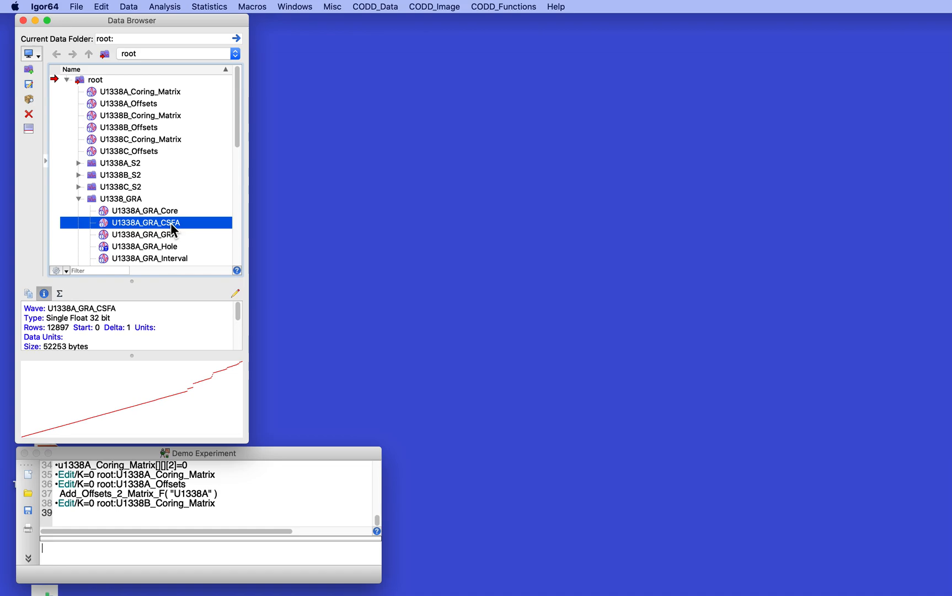
pyautogui.click(376, 6)
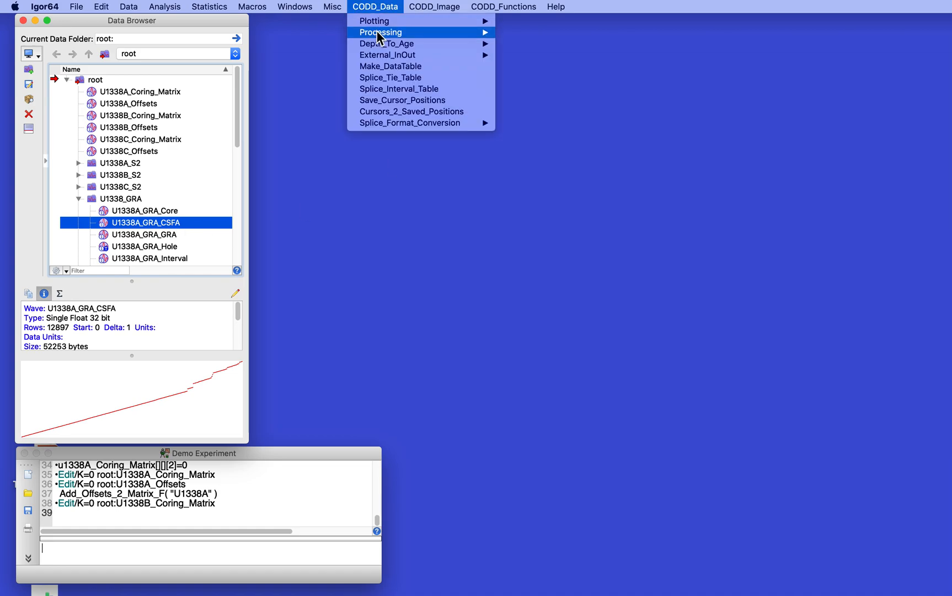
pyautogui.moveTo(375, 32)
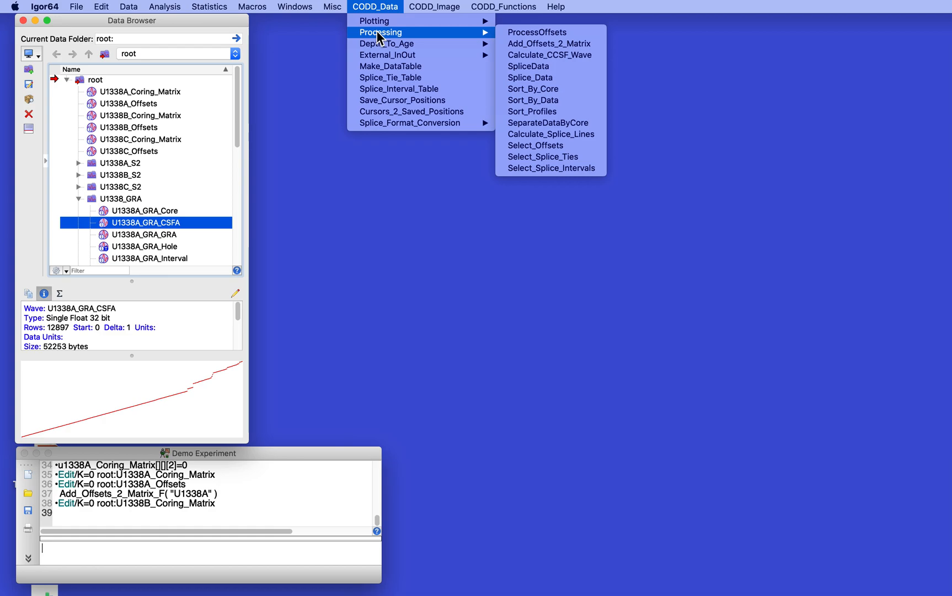
pyautogui.click(575, 56)
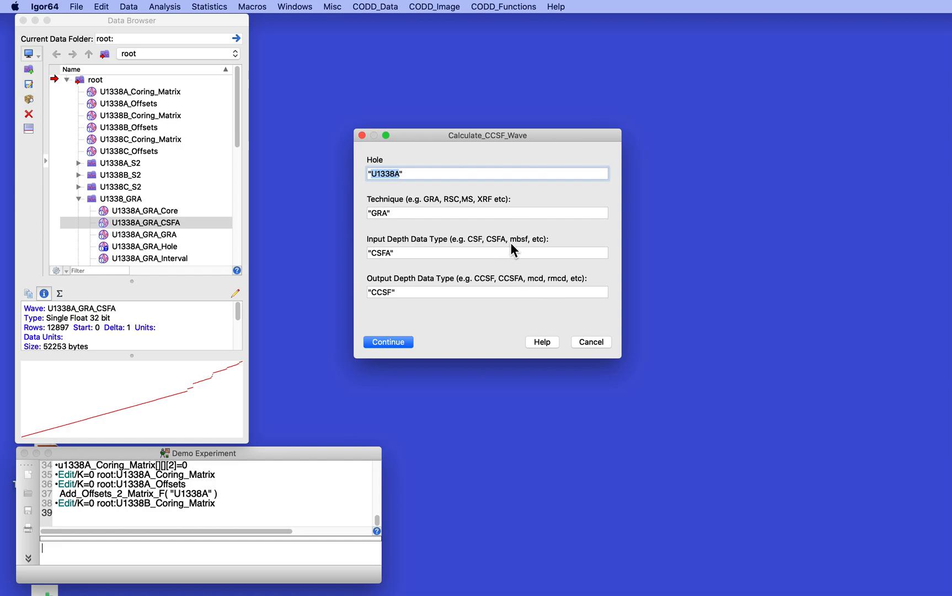
pyautogui.click(392, 342)
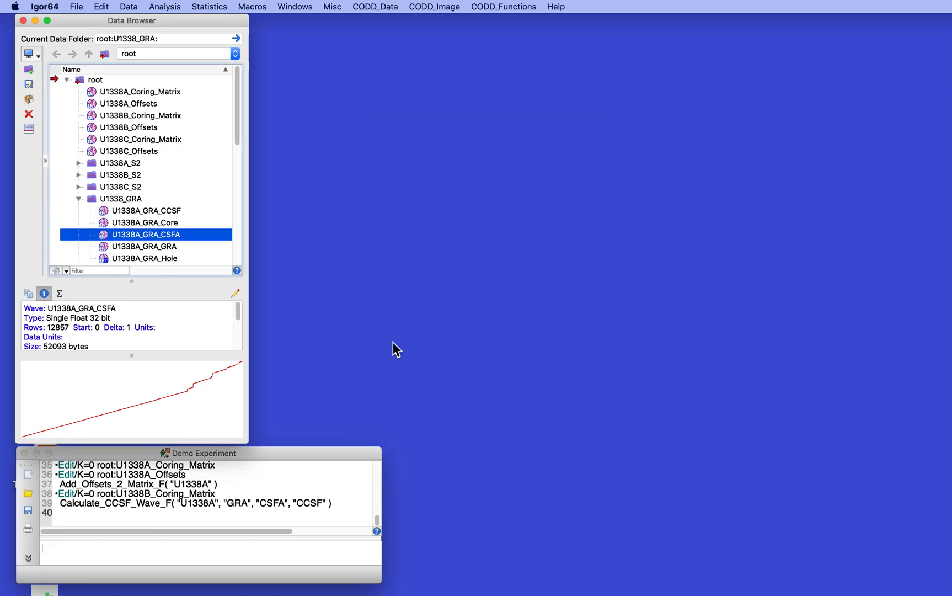
# - Plot the GRA data of holes U1338A and U1338B against CSFA depth in a new single-axis graph with Data_MultiPlot
pyautogui.click(99, 210)
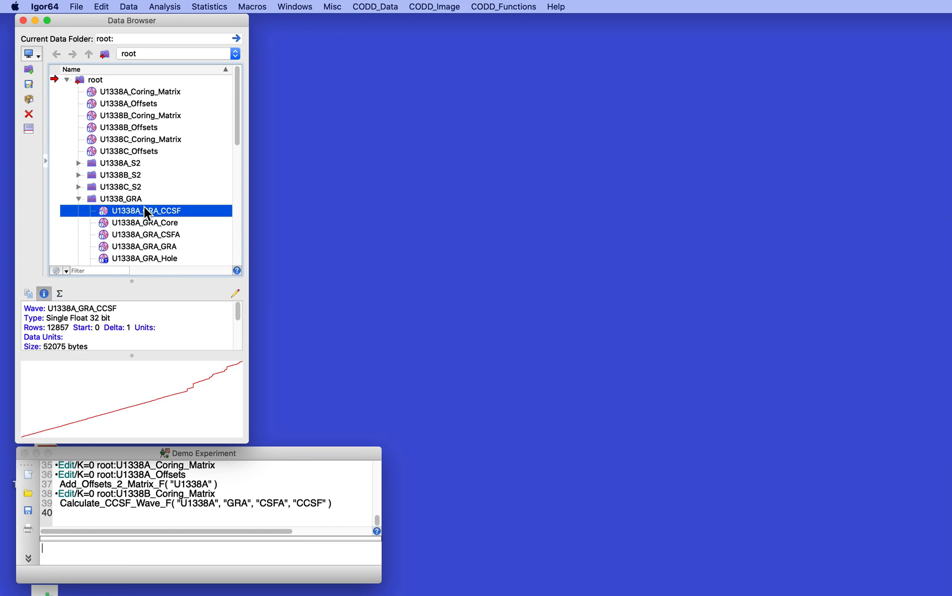
pyautogui.click(388, 6)
pyautogui.moveTo(386, 22)
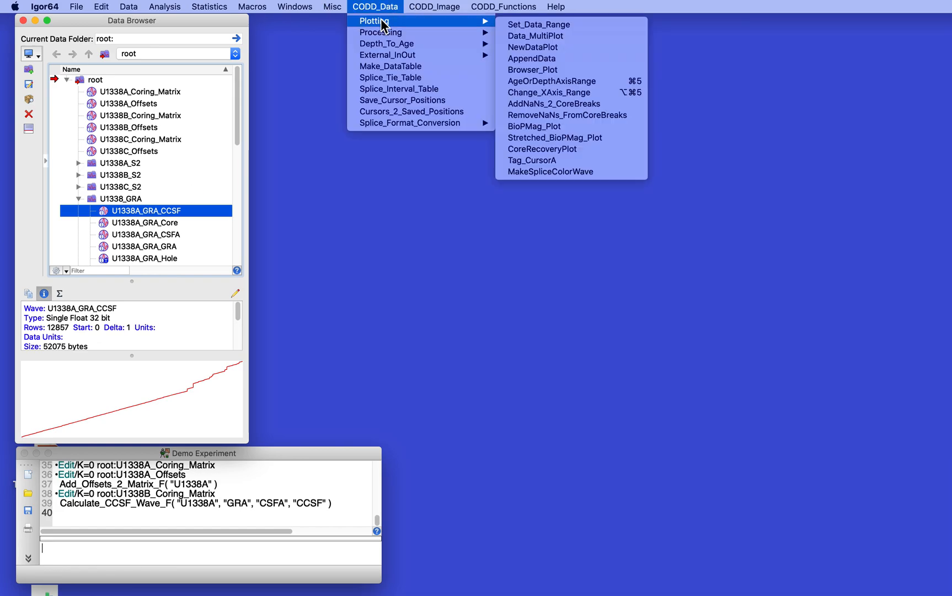
pyautogui.click(537, 36)
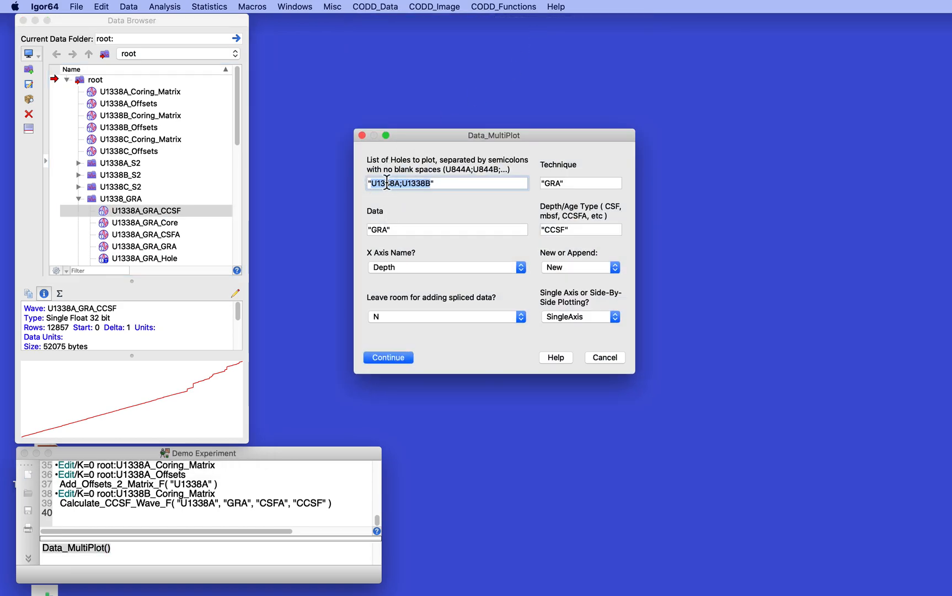
pyautogui.click(480, 183)
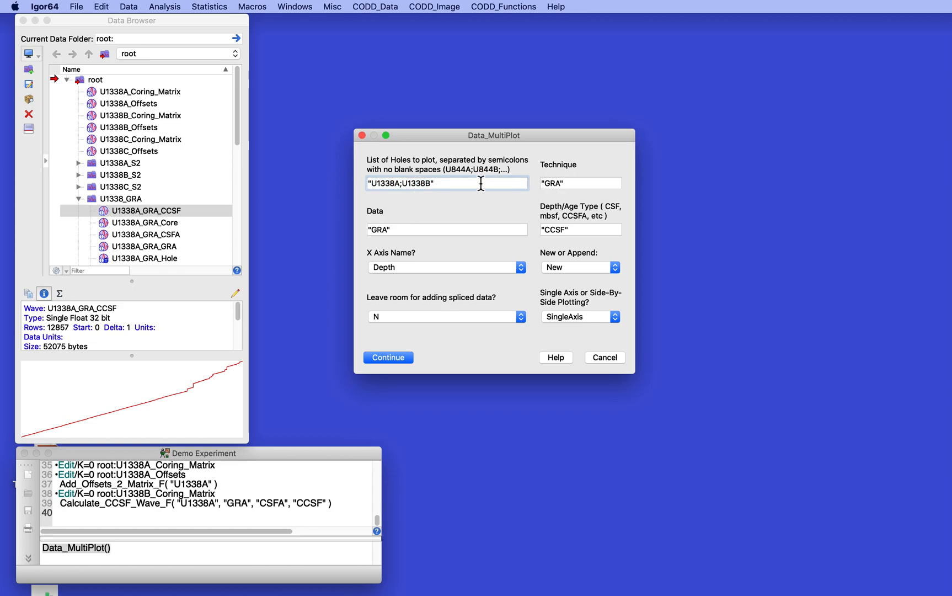
pyautogui.doubleClick(553, 233)
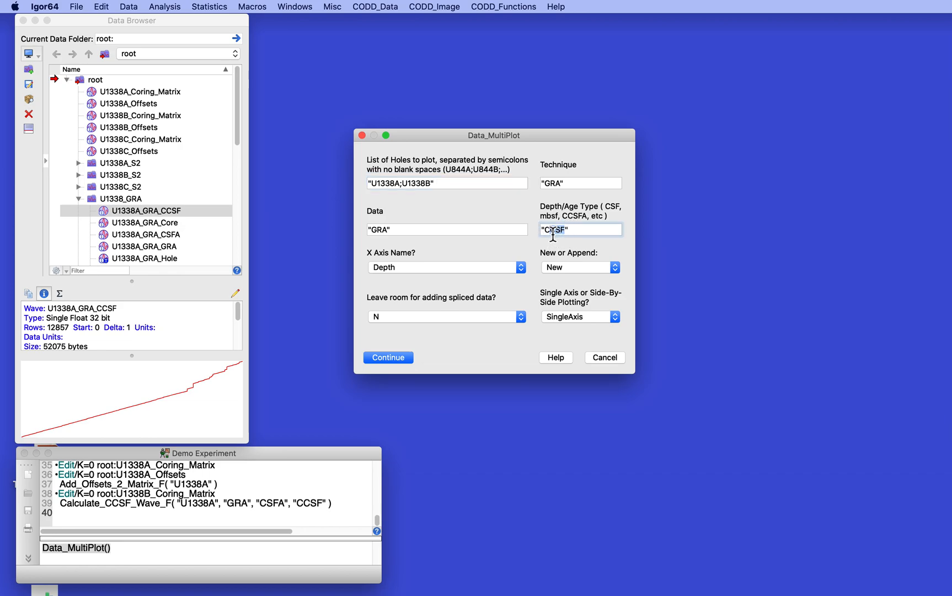
pyautogui.write('SFA')
pyautogui.click(582, 318)
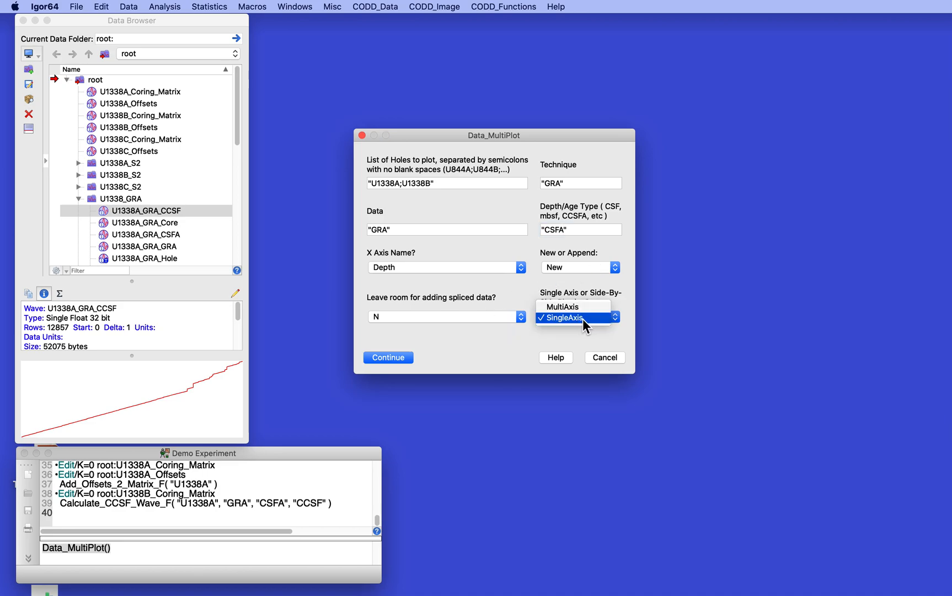
pyautogui.click(582, 318)
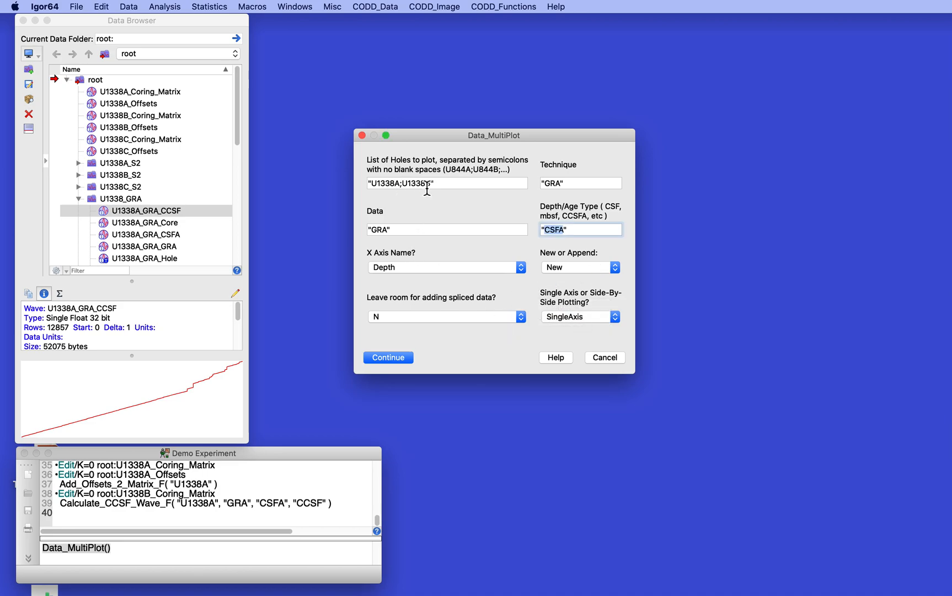
pyautogui.click(386, 354)
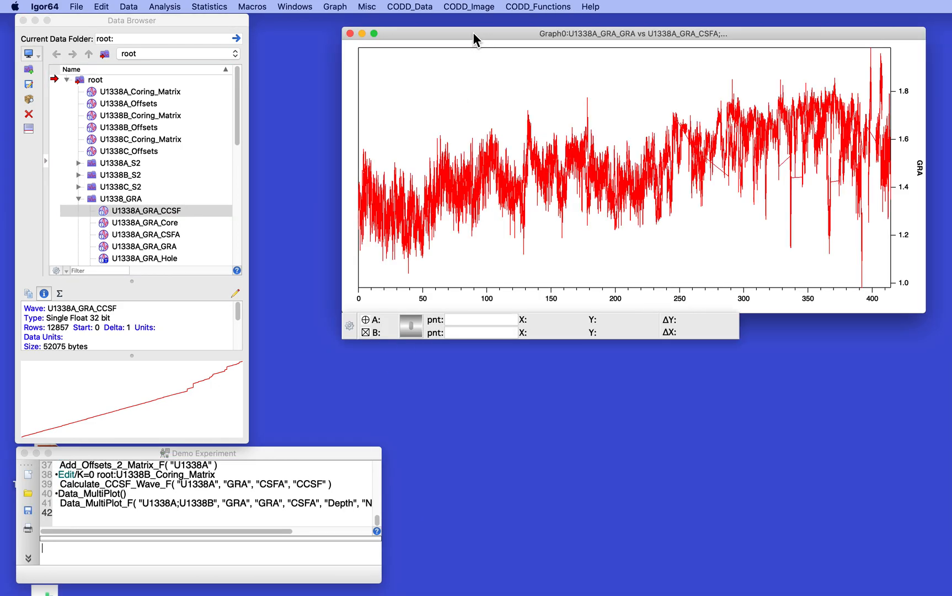
# - Limit the CSFA graph's Depth axis to the range 0 to 50 with AgeOrDepthAxisRange, using a shift amount of 0
pyautogui.click(408, 7)
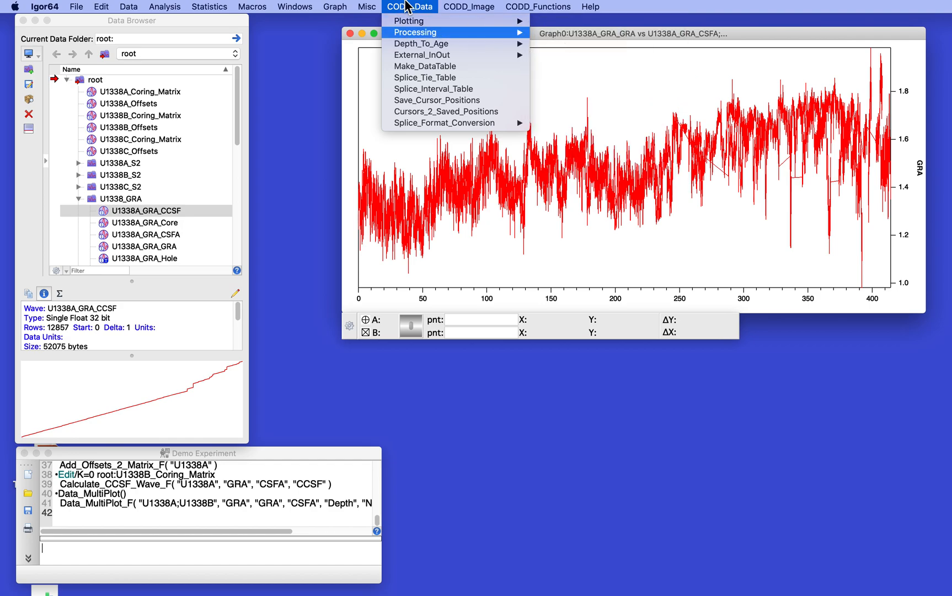
pyautogui.moveTo(408, 21)
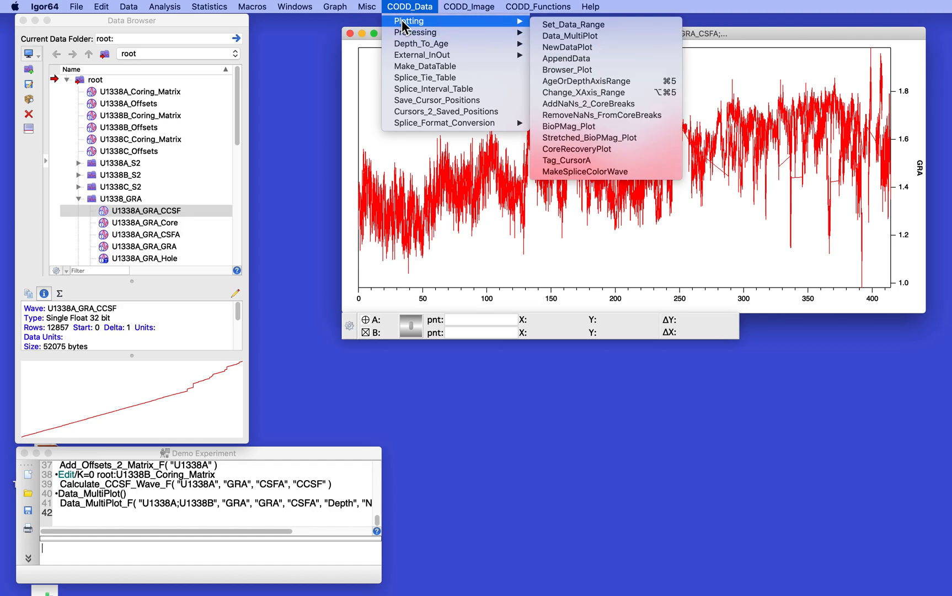
pyautogui.click(605, 83)
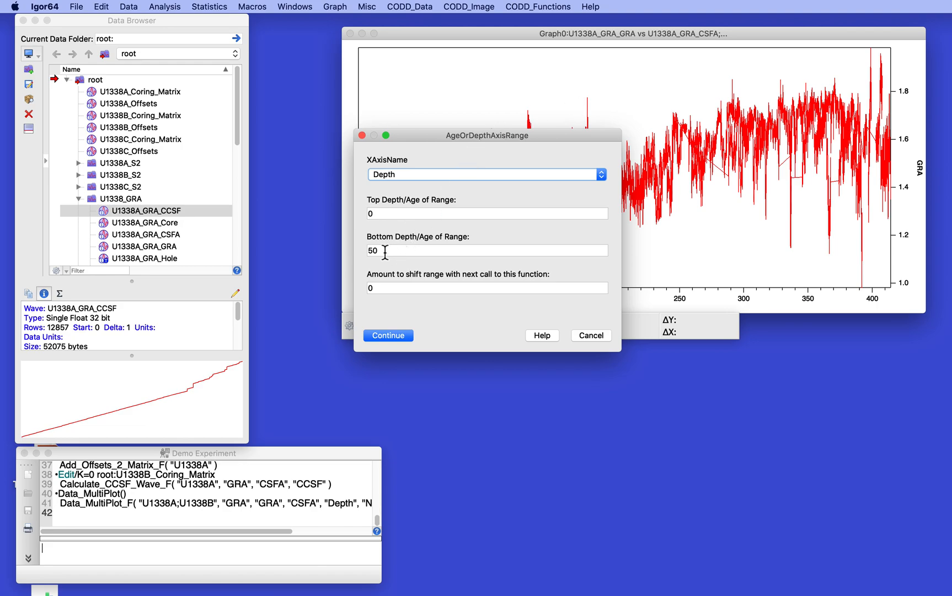
pyautogui.click(384, 335)
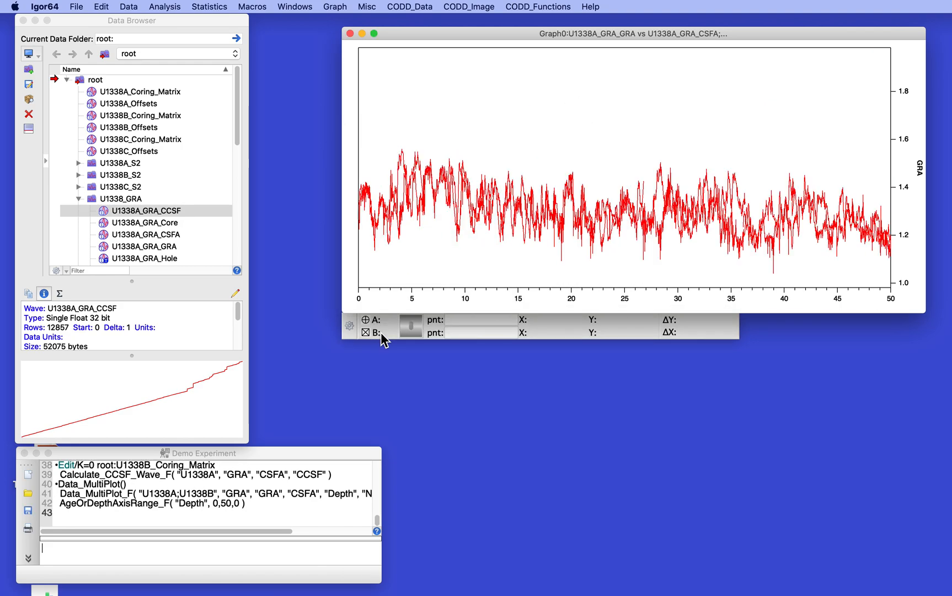
# - Set the line size of both GRA traces to 2 and colour the U1338B trace blue
pyautogui.doubleClick(428, 171)
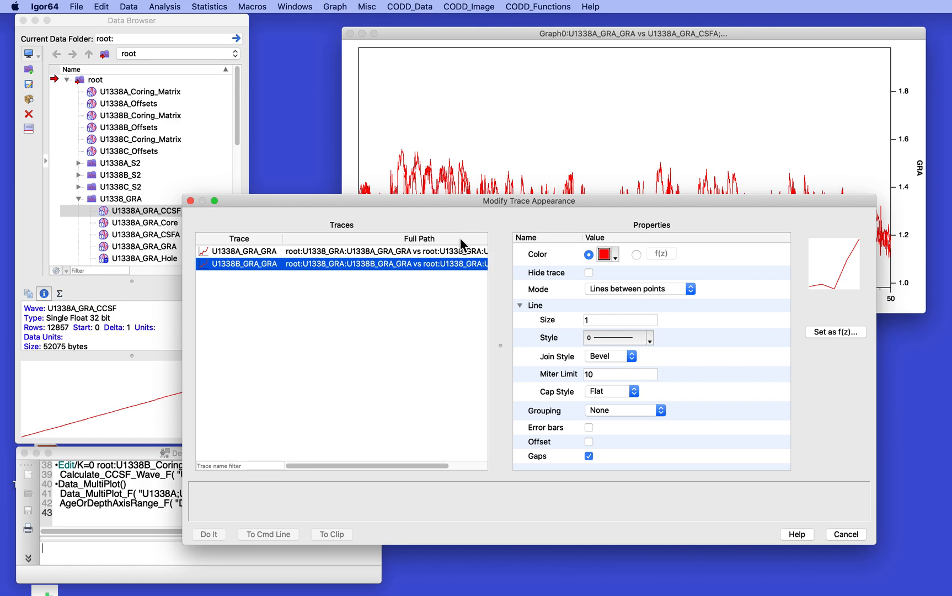
pyautogui.keyDown('shift'); pyautogui.click(439, 251); pyautogui.keyUp('shift')
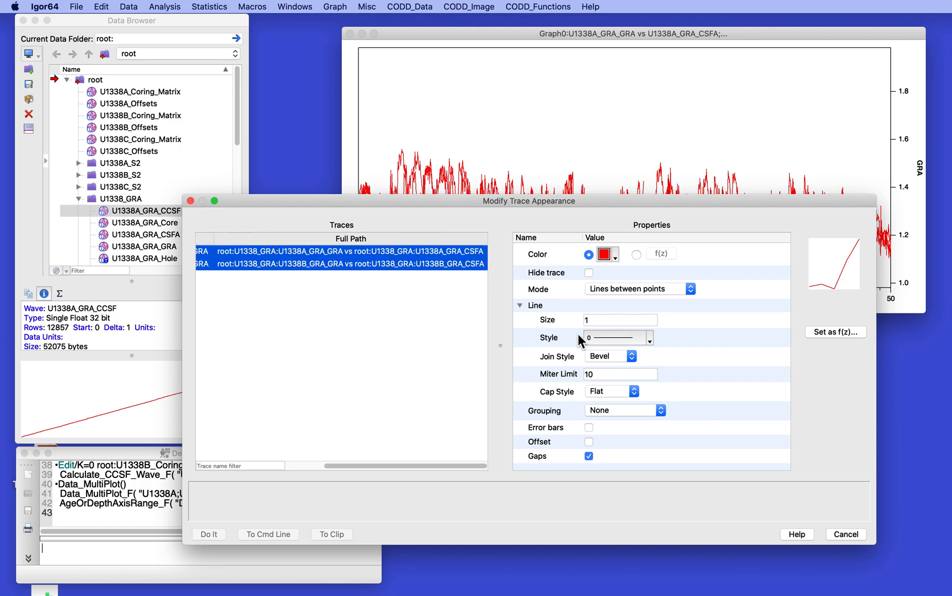
pyautogui.click(592, 322)
pyautogui.write('2')
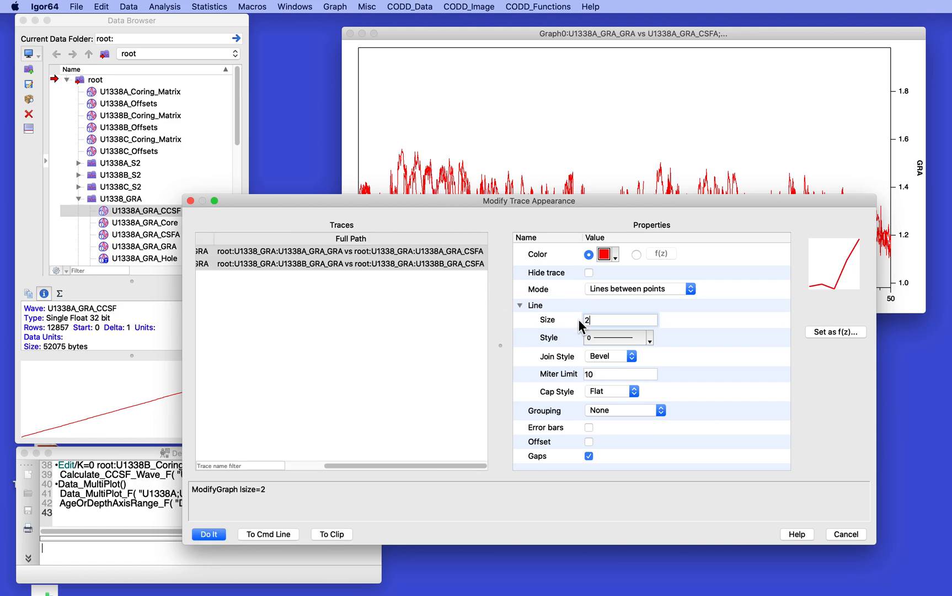
pyautogui.click(444, 263)
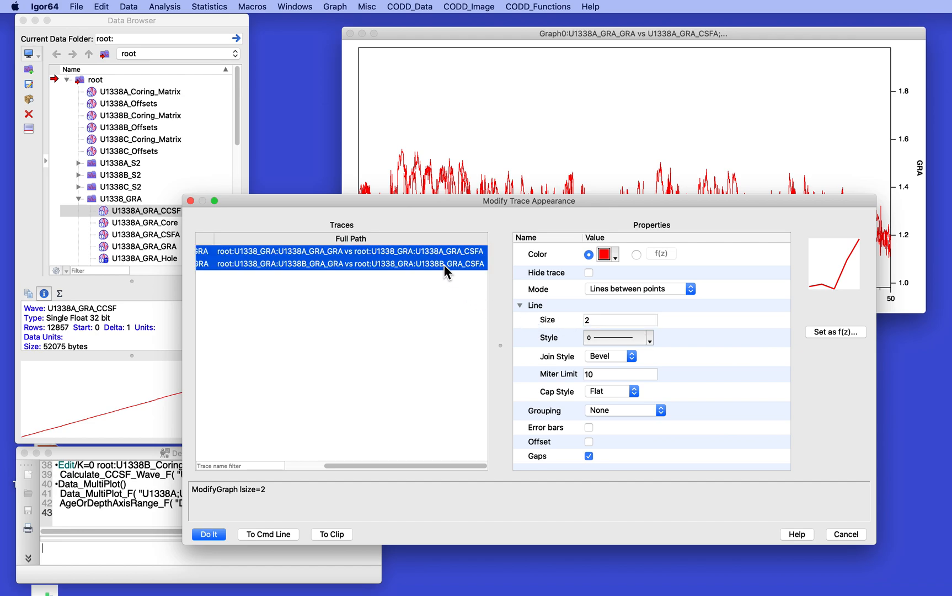
pyautogui.click(604, 252)
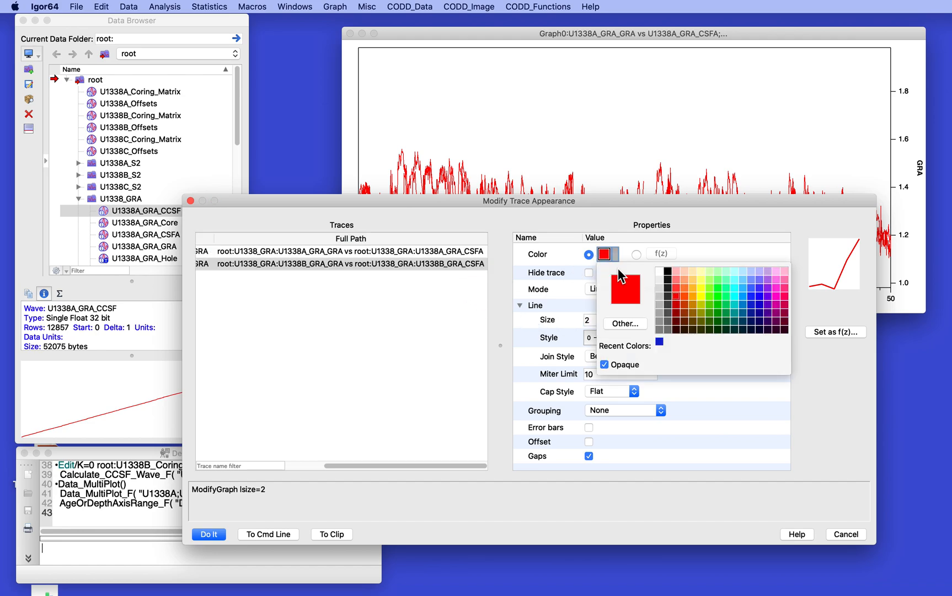
pyautogui.click(656, 337)
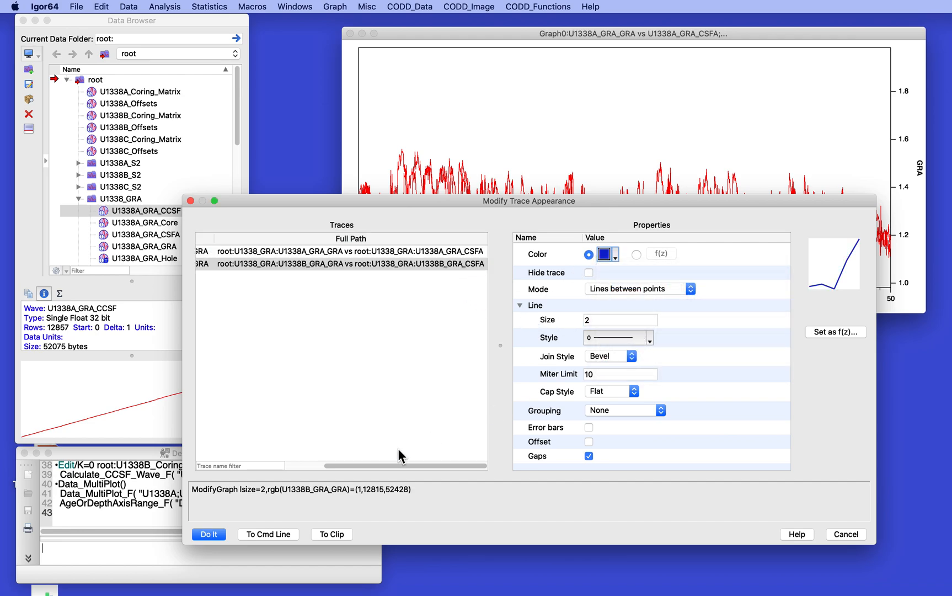
pyautogui.click(208, 534)
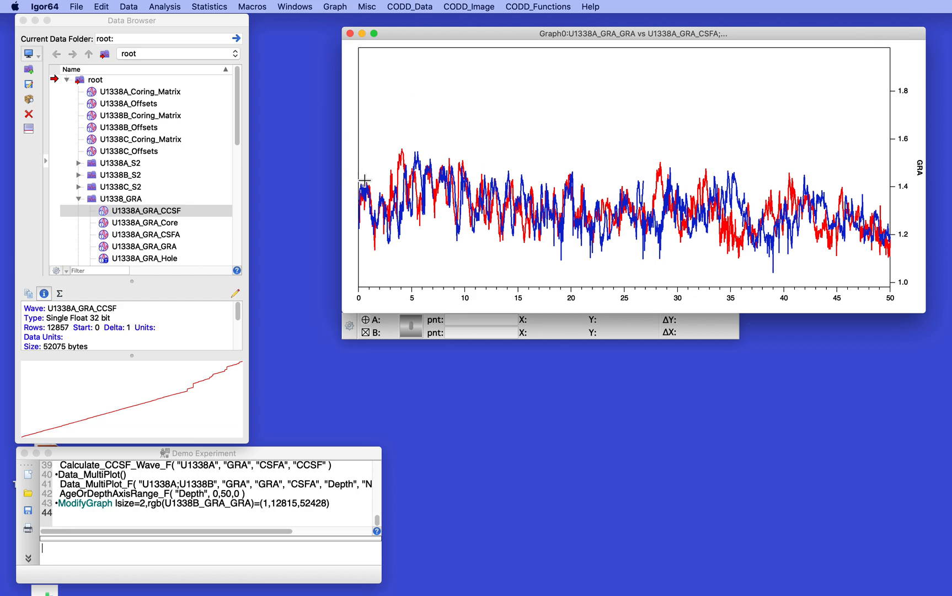
# - Try shifting the U1338B trace by about -1.34 in depth to match the U1338A peaks, and remove the trace offset
pyautogui.click(417, 164)
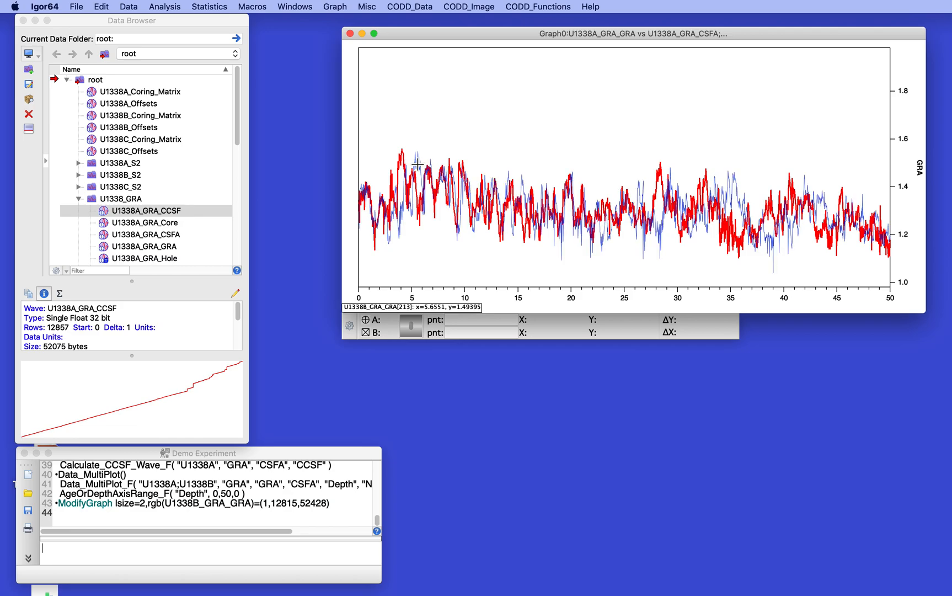
pyautogui.moveTo(418, 164); pyautogui.dragTo(403, 164)
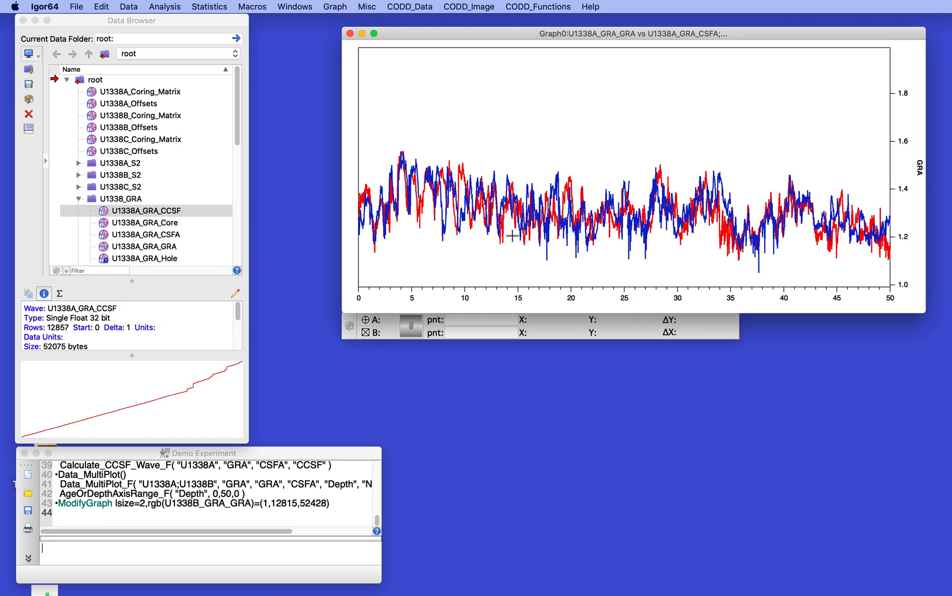
pyautogui.doubleClick(558, 180)
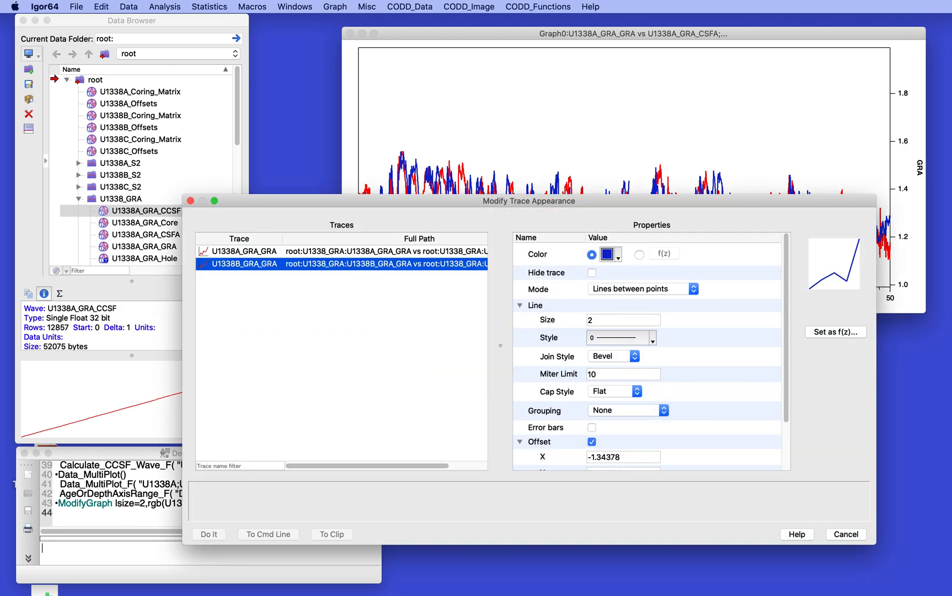
pyautogui.click(592, 442)
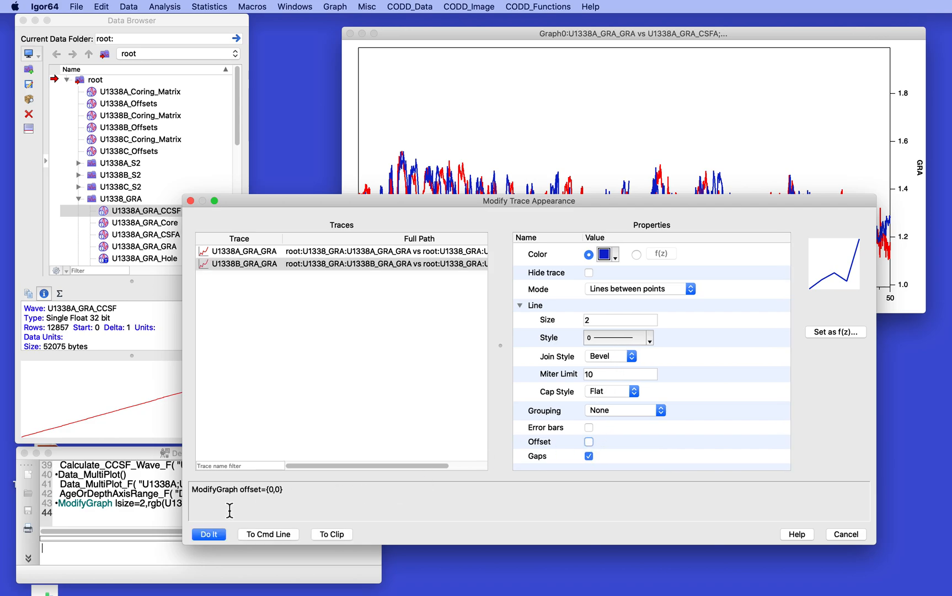
pyautogui.click(209, 534)
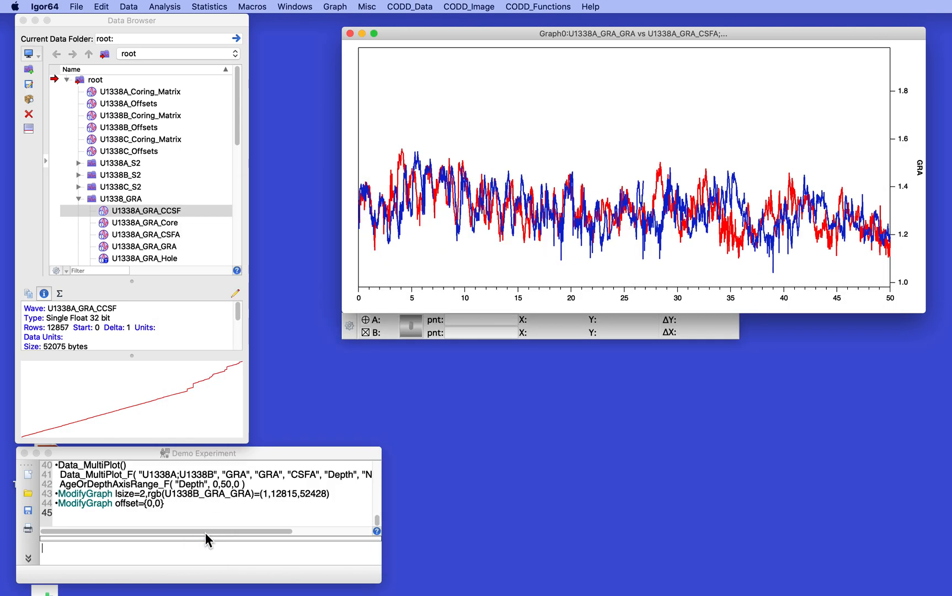
# - Plot the GRA data of holes U1338A and U1338B against CCSF depth in a new single-axis graph with Data_MultiPlot
pyautogui.click(393, 7)
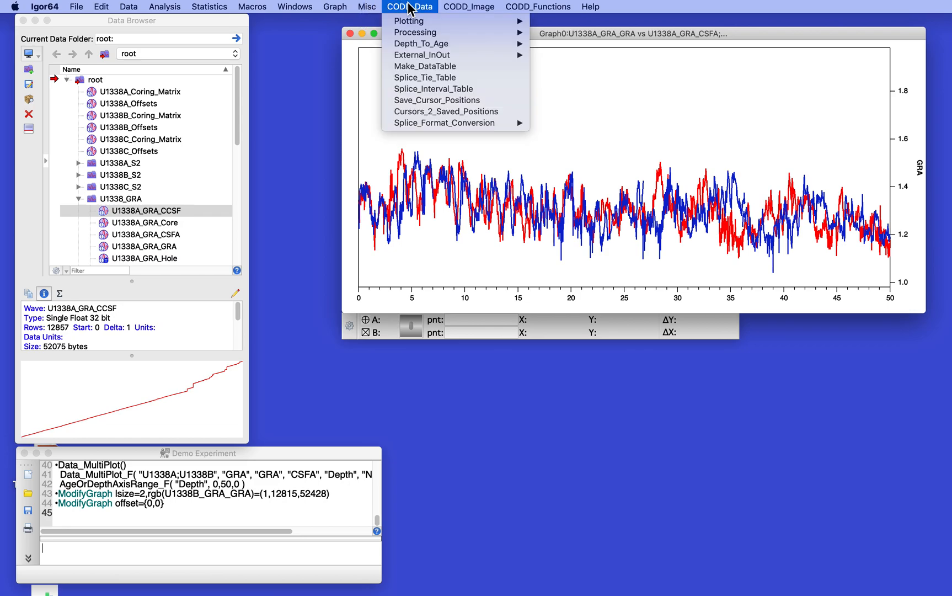
pyautogui.moveTo(411, 21)
pyautogui.click(611, 35)
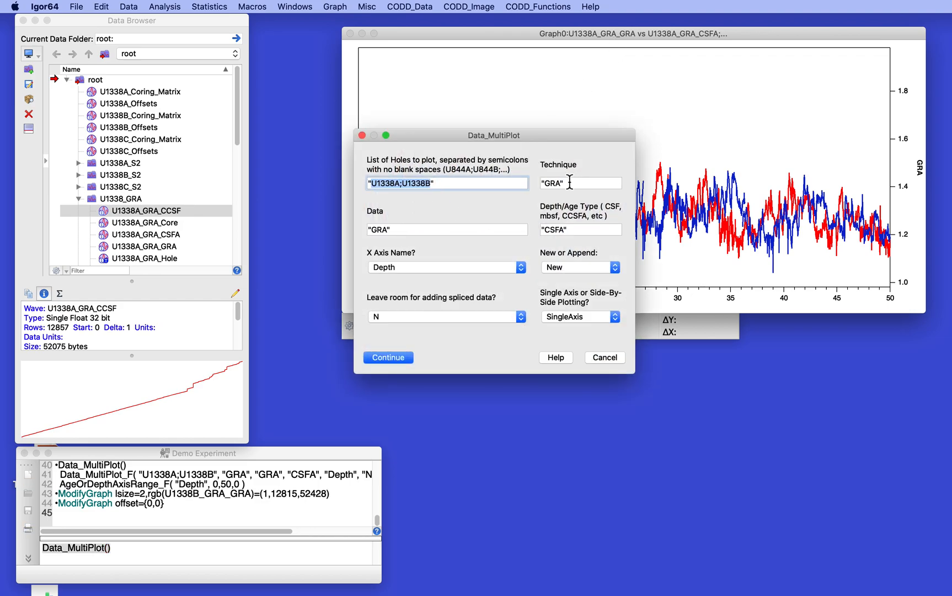
pyautogui.doubleClick(563, 234)
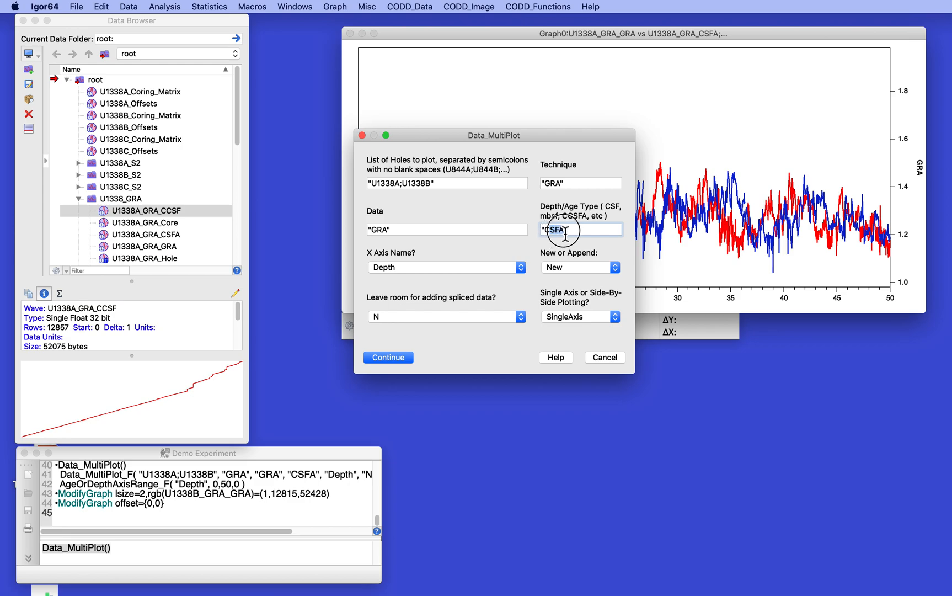
pyautogui.write('CC')
pyautogui.click(390, 356)
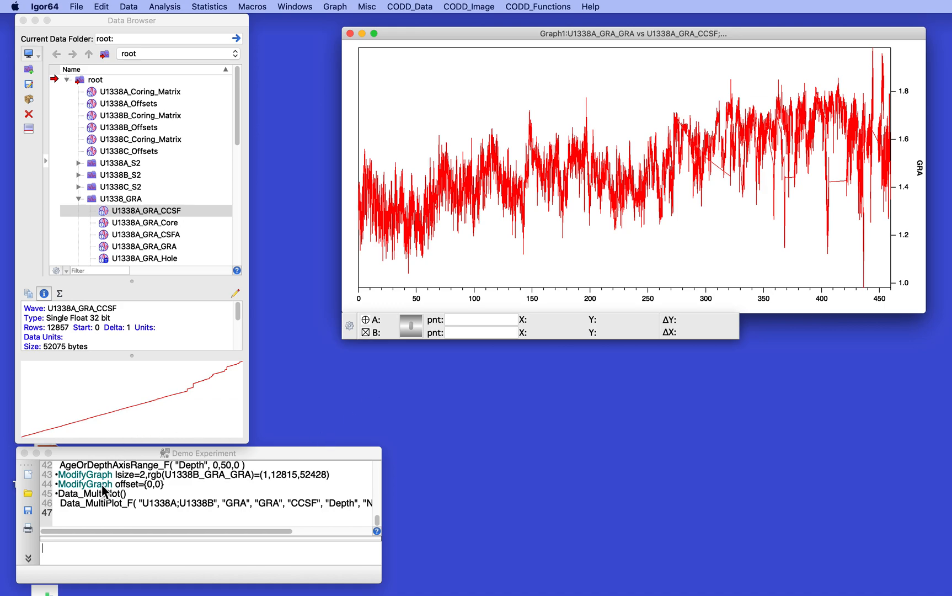
# - Rerun the two ModifyGraph commands from the history on the CCSF graph, applying line size 2, the blue U1338B trace and zero offset
pyautogui.click(58, 475)
pyautogui.moveTo(59, 479); pyautogui.dragTo(205, 484)
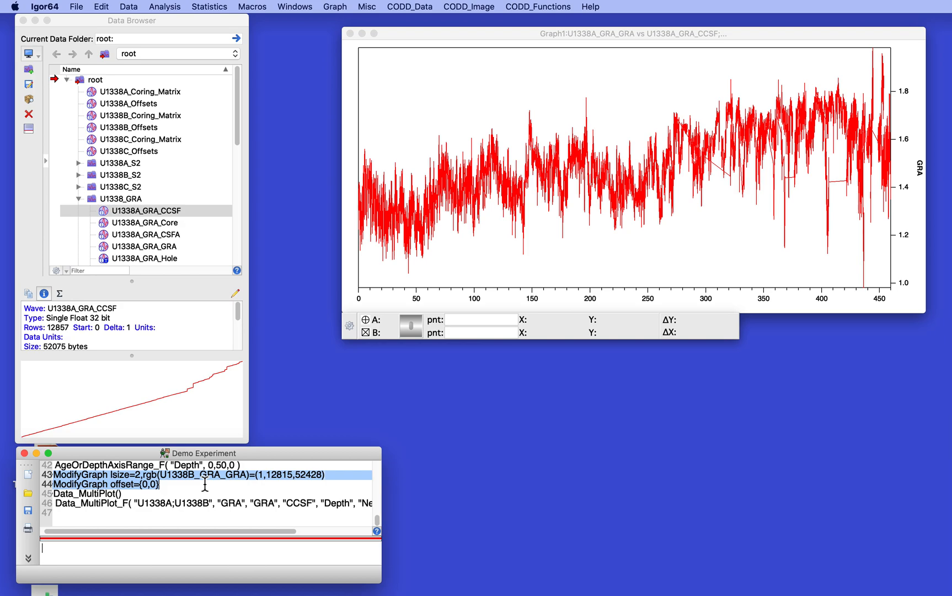
pyautogui.press('Return')
pyautogui.press('Return')
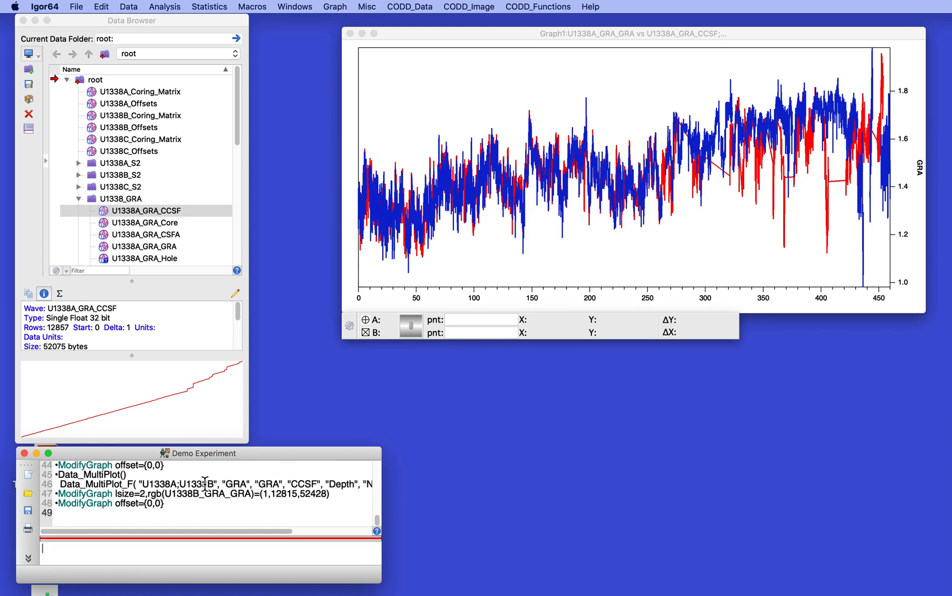
# - Limit the CCSF graph's Depth axis to 0 to 50 and move its window below the CSFA graph for comparison
pyautogui.scroll(3, 78, 488)
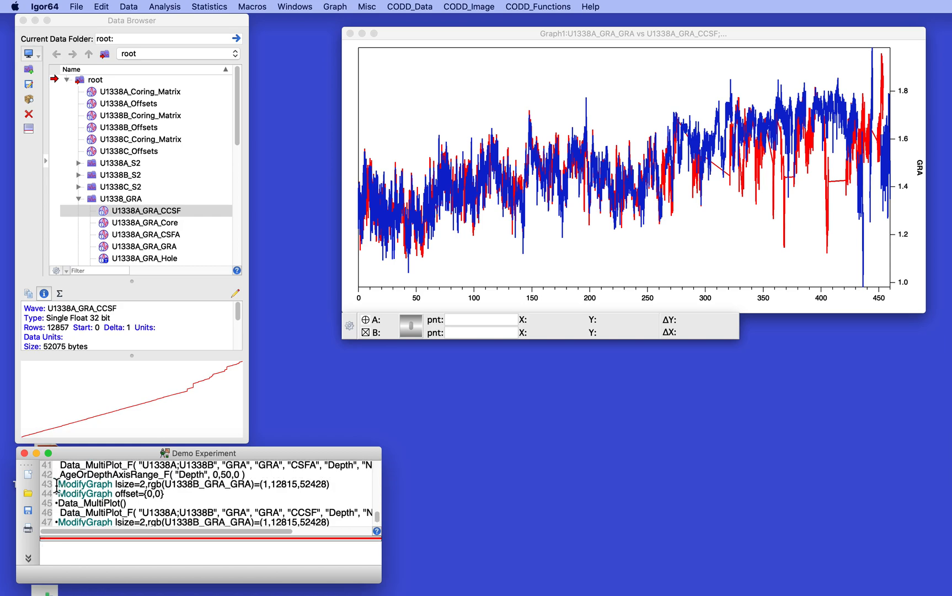
pyautogui.press('super+1')
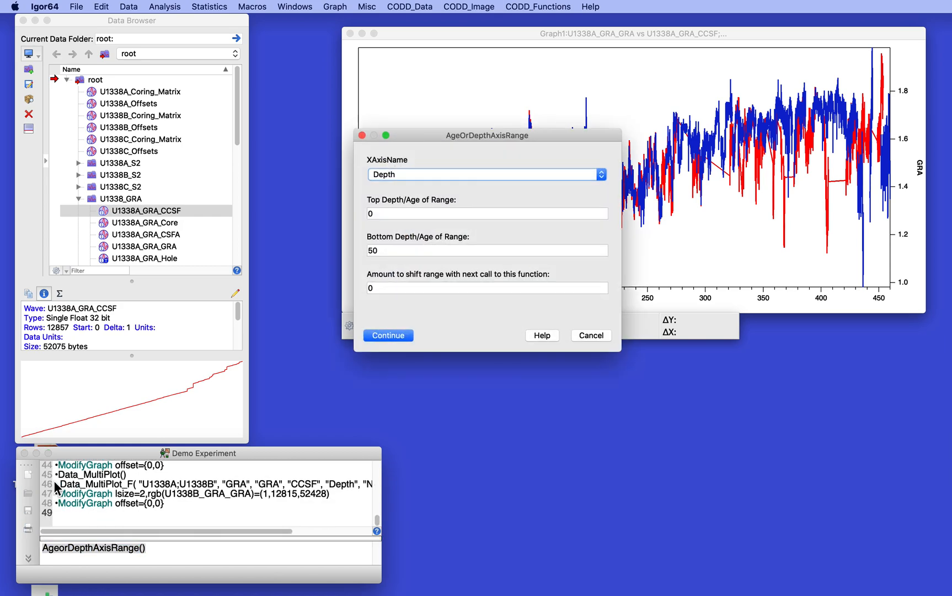
pyautogui.click(398, 334)
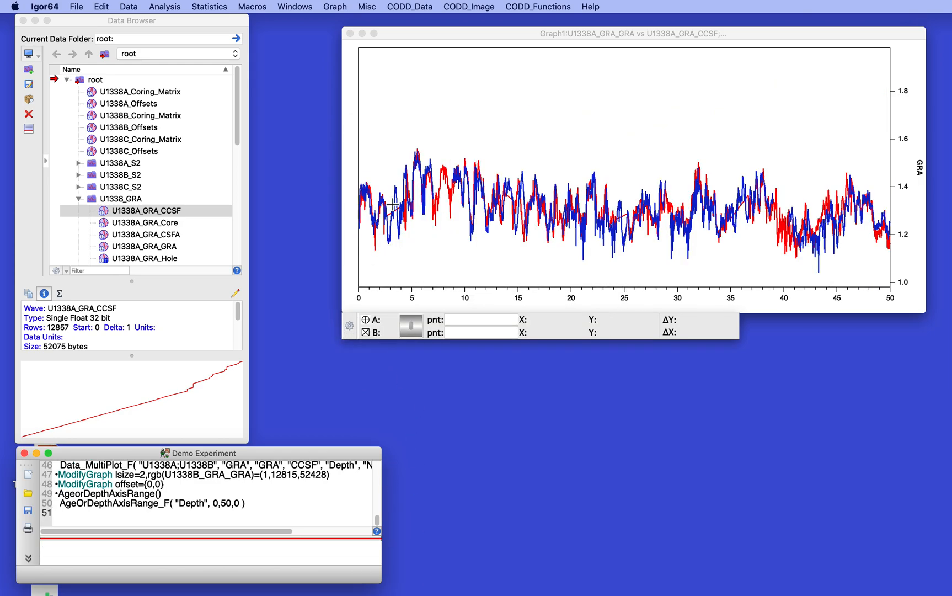
pyautogui.moveTo(469, 35); pyautogui.dragTo(457, 272)
pyautogui.press('super+i')
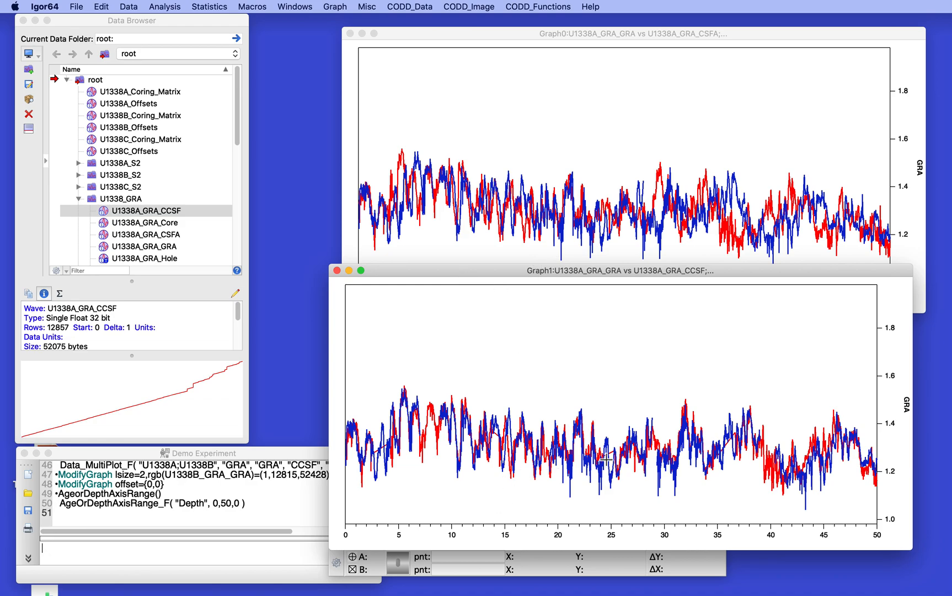